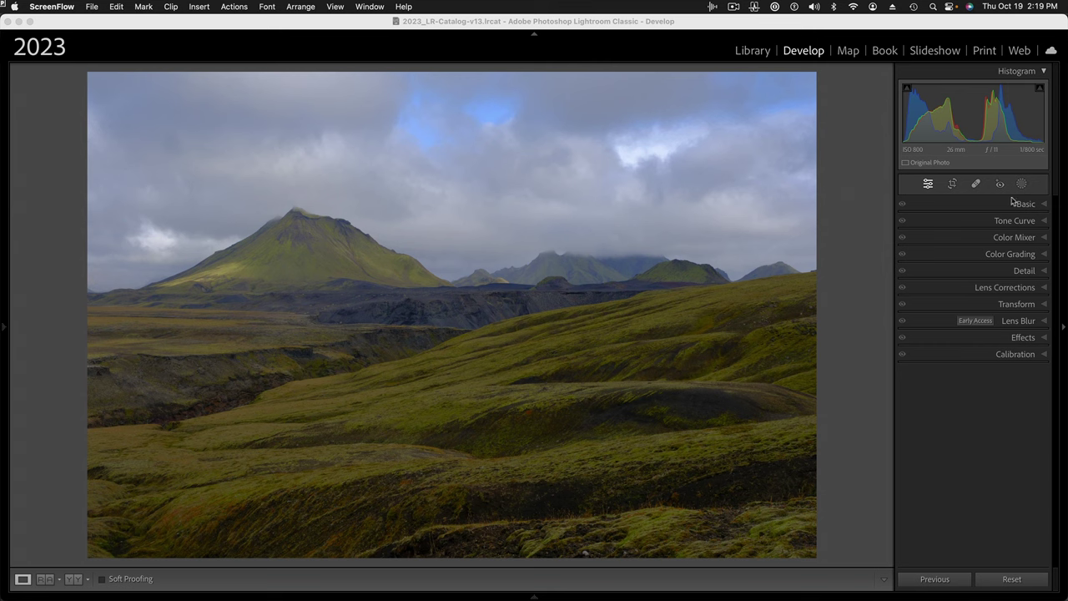
Set Highlights to -100 and Shadows to +100, then try Contrast at -100 and reset it to 0
left_click(1044, 207)
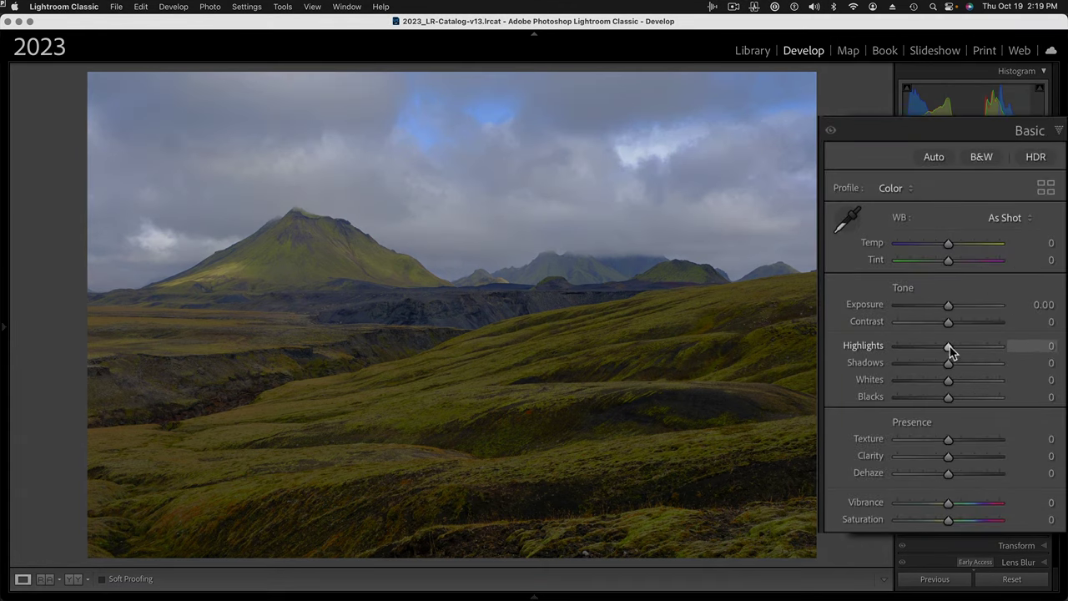
left_click_drag(932, 350, 890, 353)
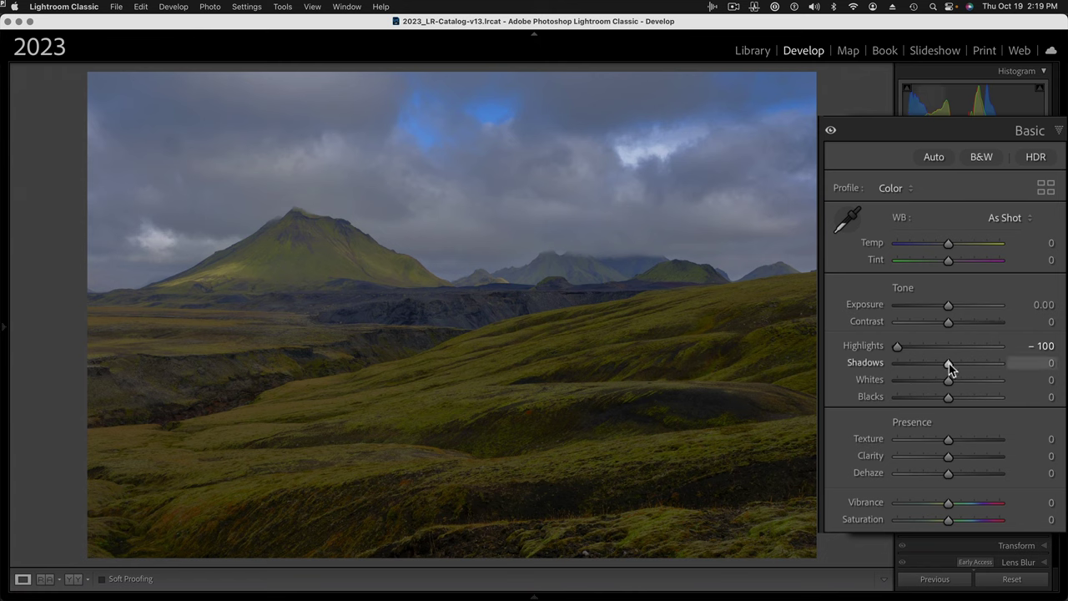
left_click_drag(948, 365, 1033, 372)
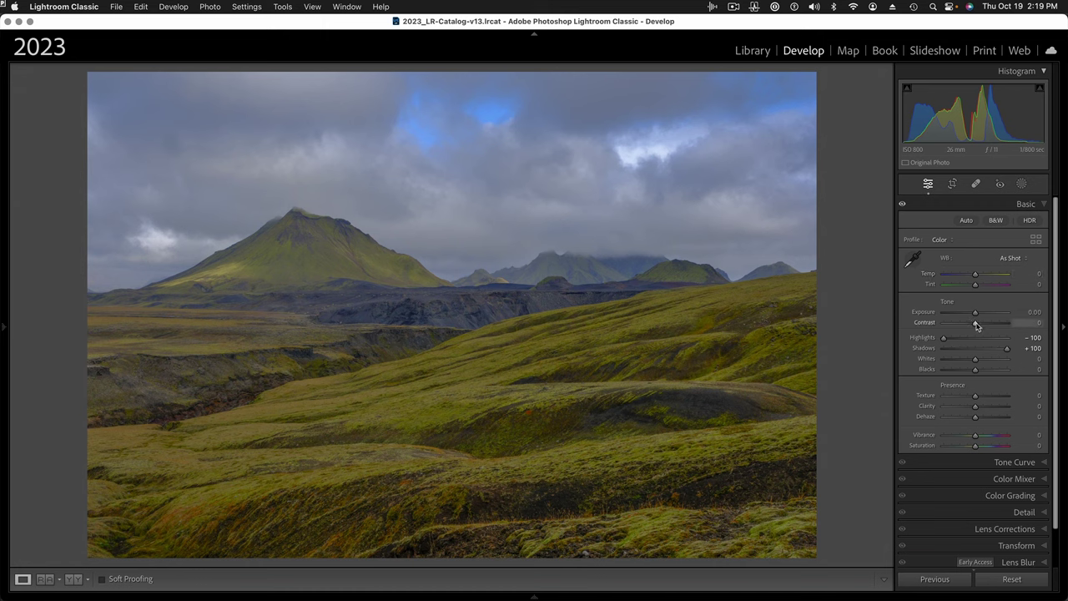
left_click_drag(976, 325, 940, 328)
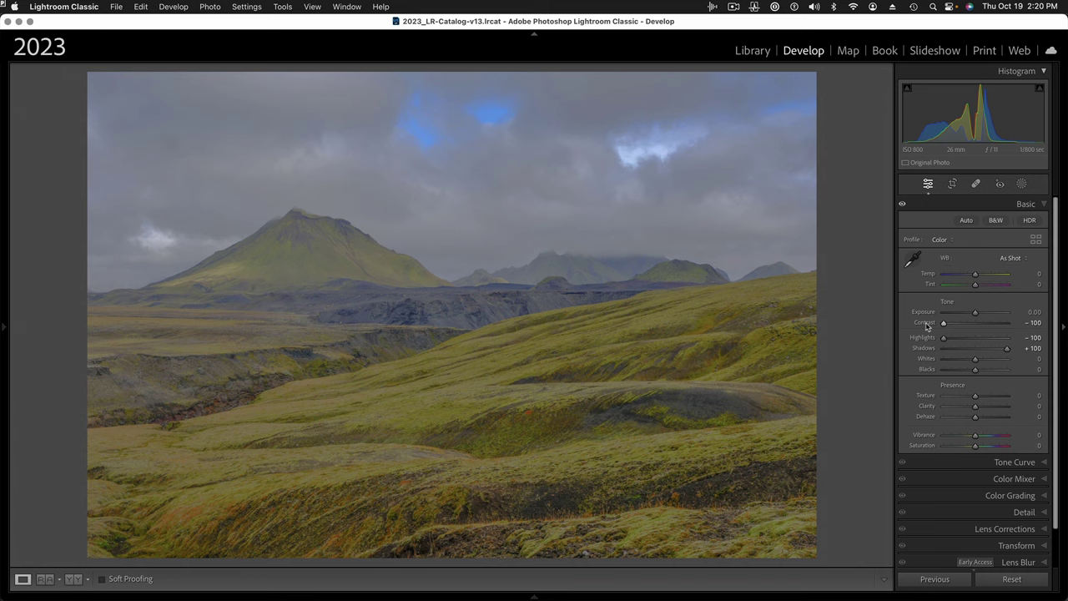
double_click(927, 324)
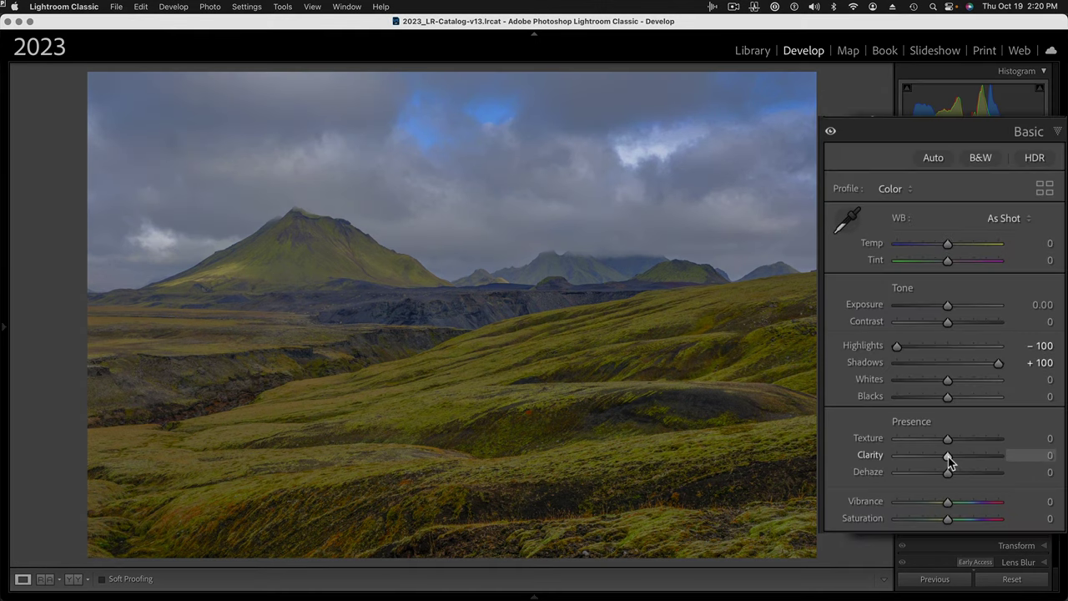
Raise Clarity to +100, Texture to +34 and Dehaze to +77 in the Presence section
left_click_drag(948, 461, 1037, 463)
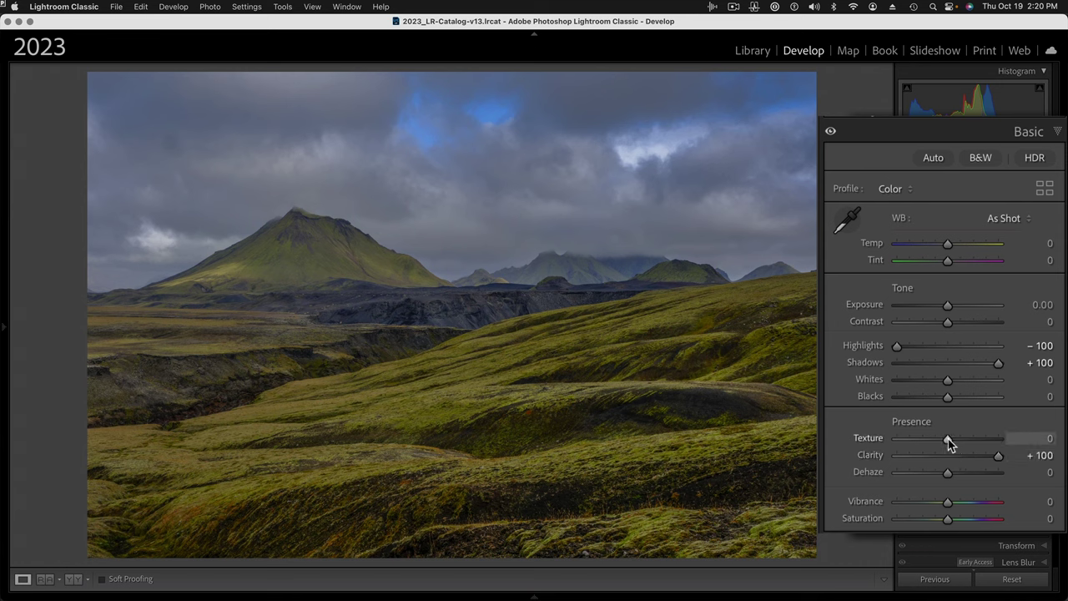
left_click_drag(947, 442, 965, 443)
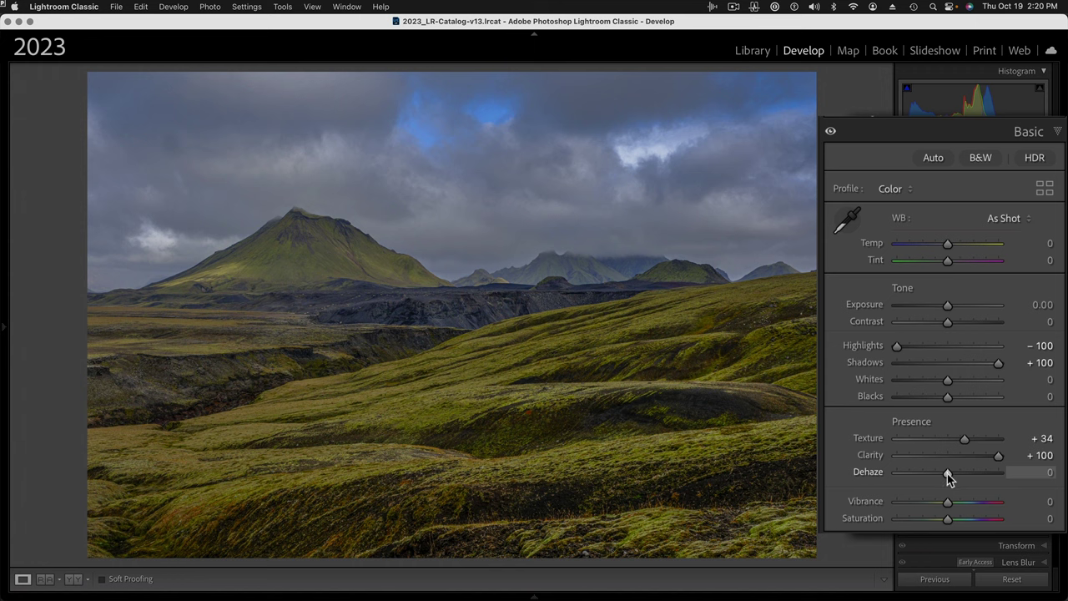
left_click_drag(948, 478, 969, 477)
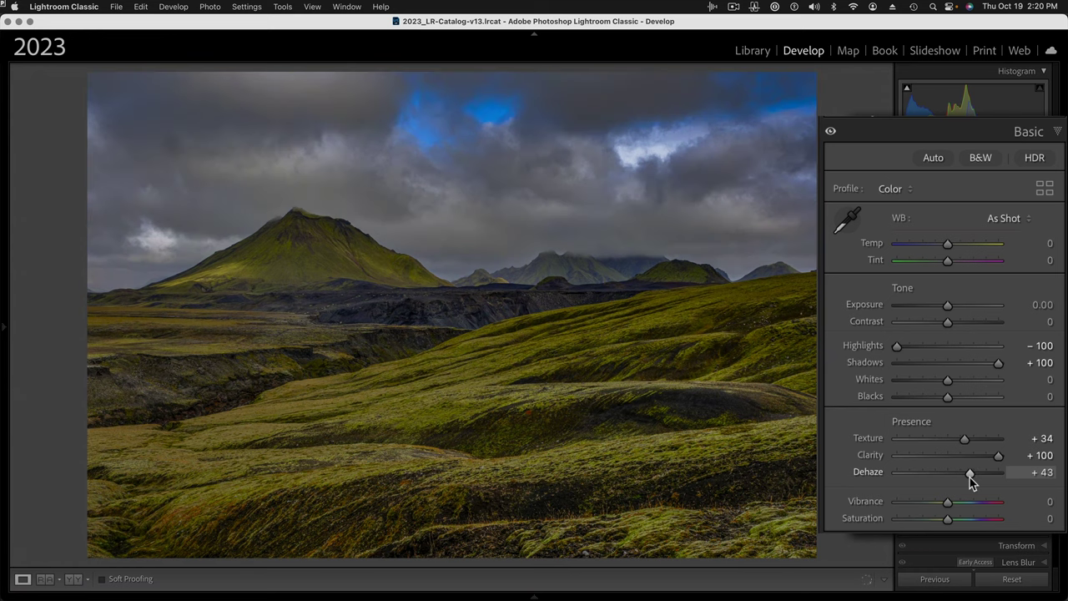
left_click_drag(969, 477, 971, 477)
left_click_drag(972, 477, 985, 476)
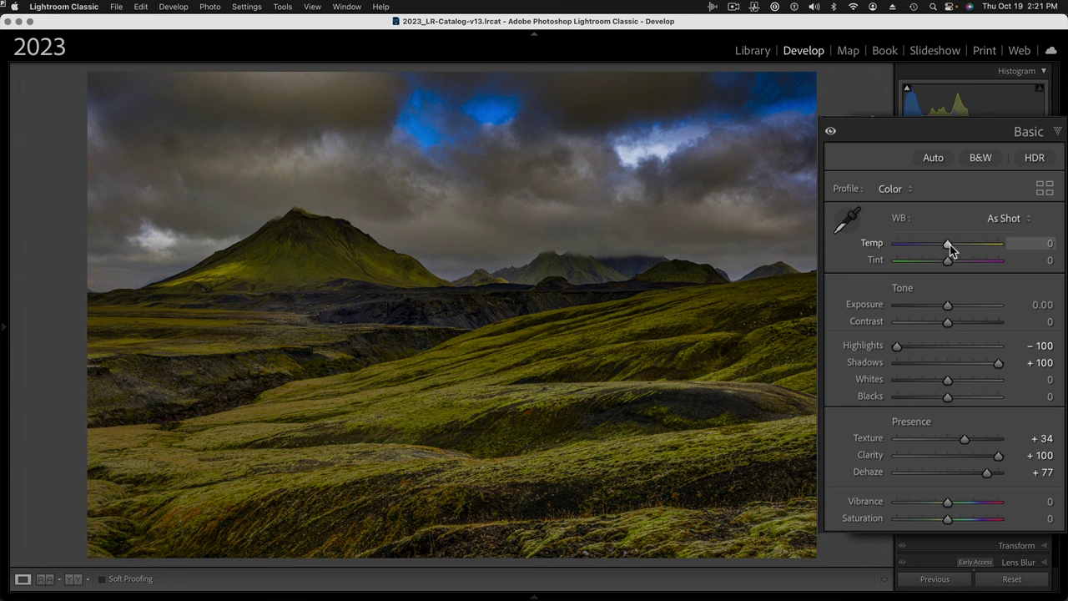
Lower the Temp slider to -14 for a cooler Custom white balance
left_click_drag(950, 247, 945, 244)
left_click_drag(943, 245, 942, 244)
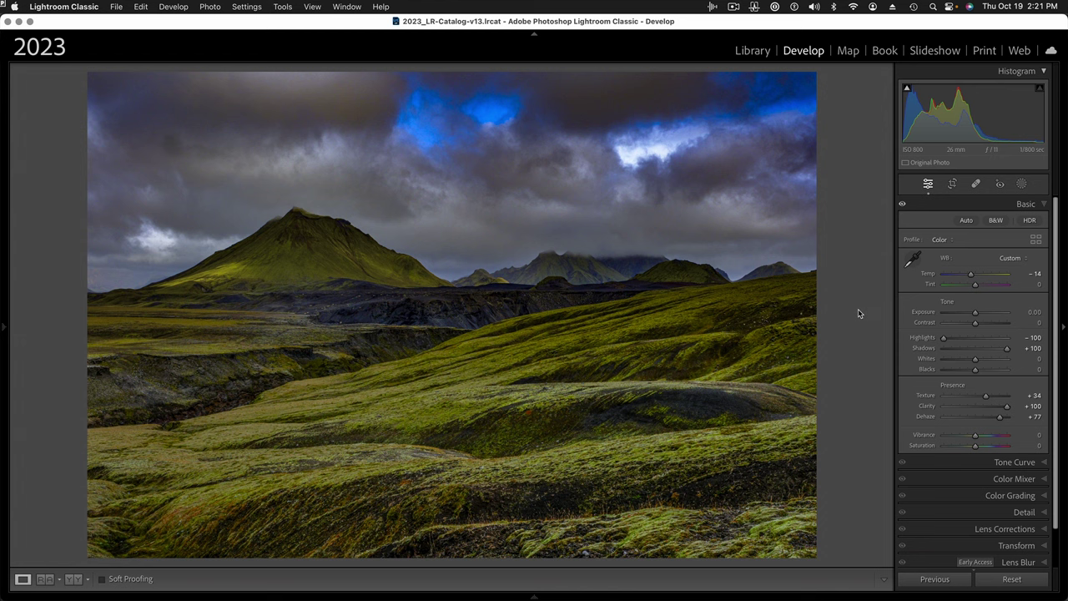
Zoom into the hillside, sample the yellow-green moss as a Point Color, and set Range to 0
left_click(468, 403)
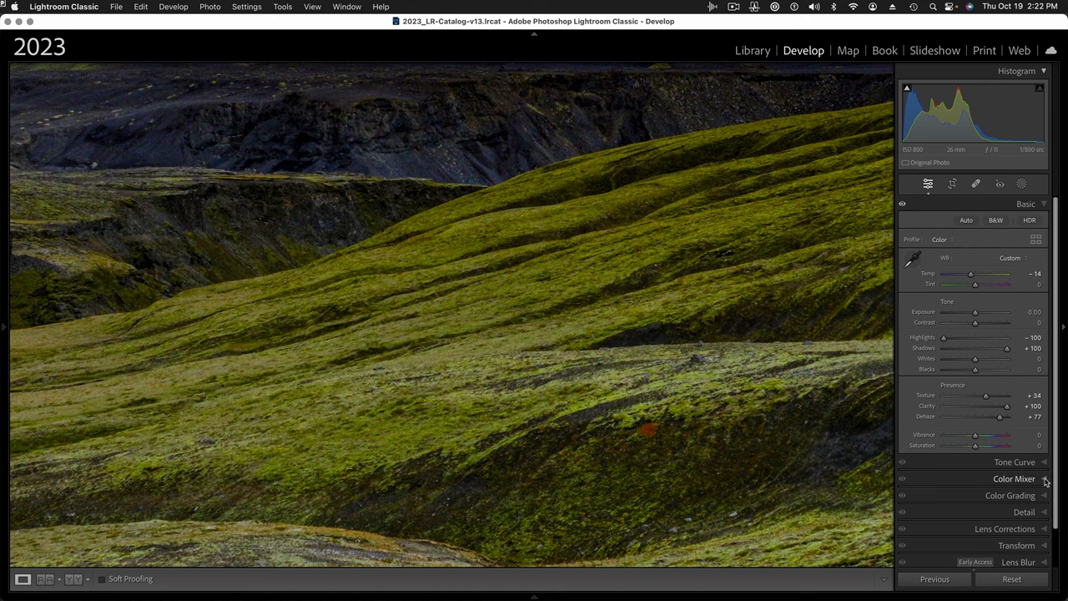
left_click(1046, 481)
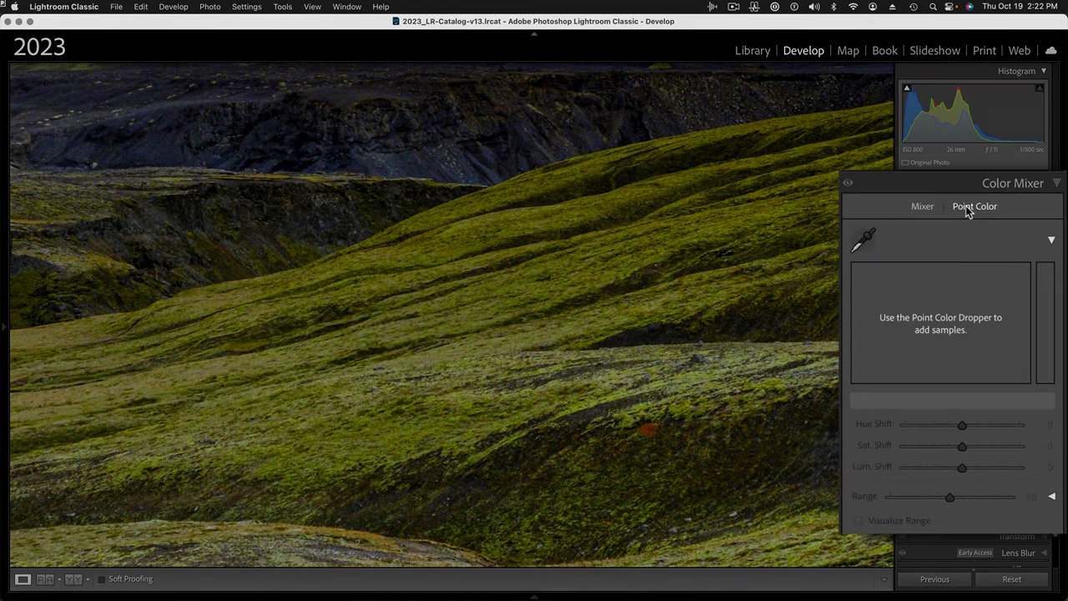
left_click(864, 241)
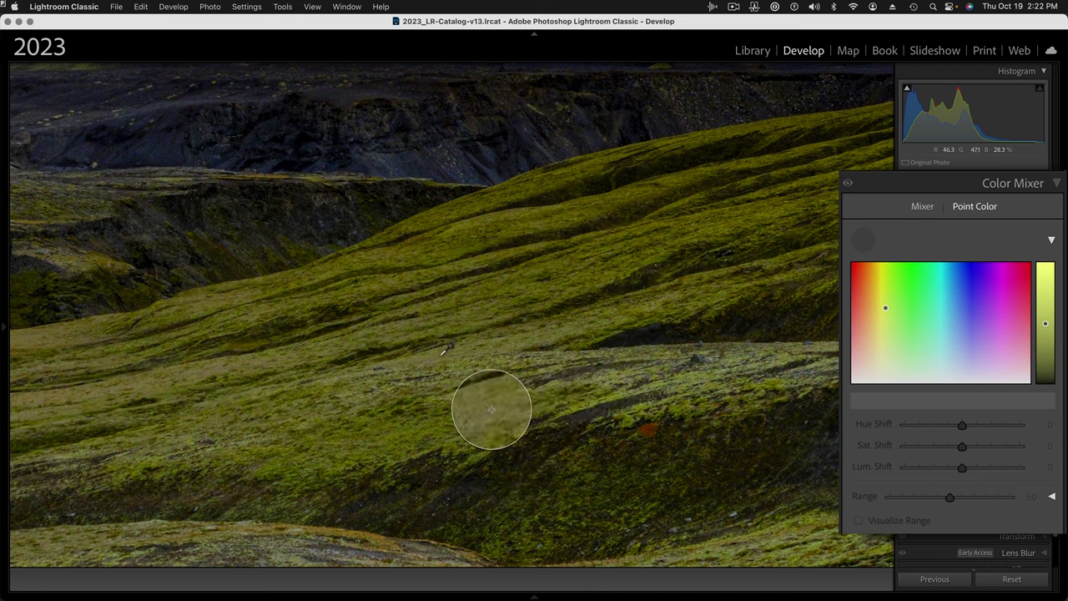
left_click(442, 353)
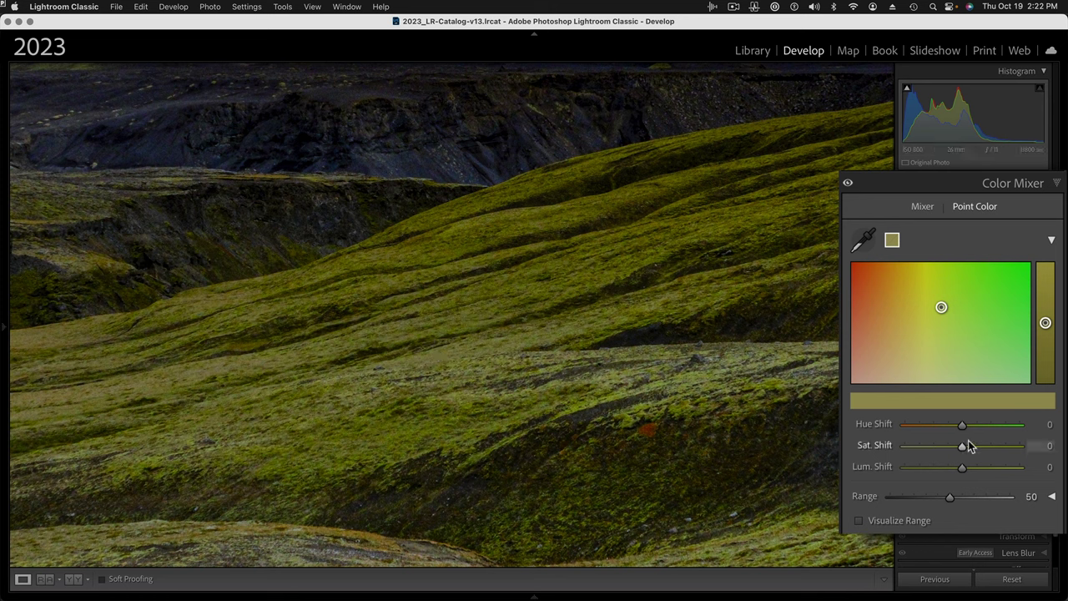
left_click_drag(953, 497, 839, 498)
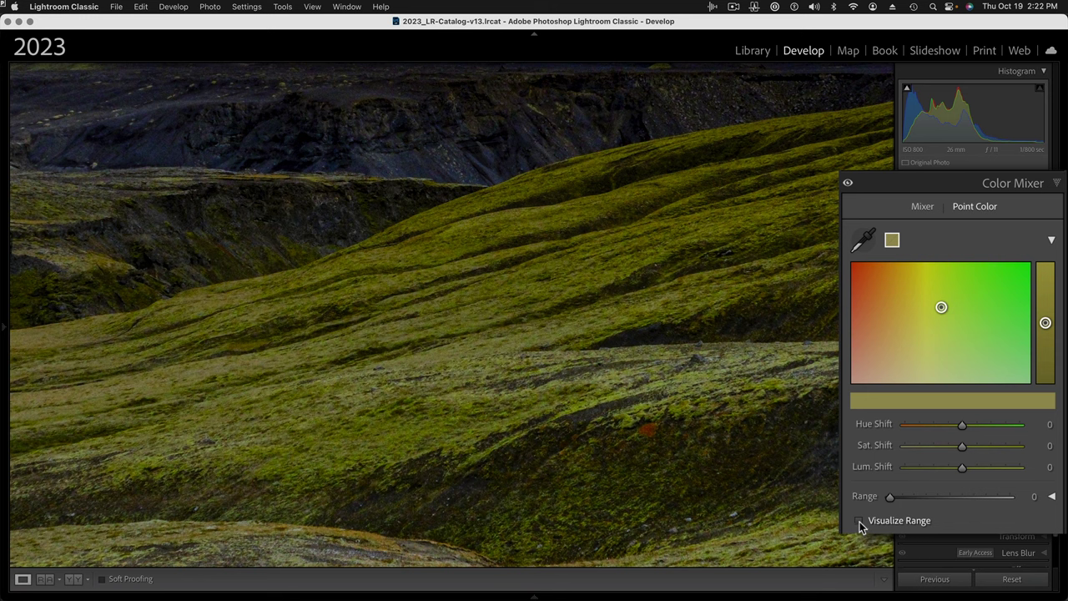
Turn on Visualize Range and expand the separate Hue, Saturation and Luminance range controls
left_click(861, 522)
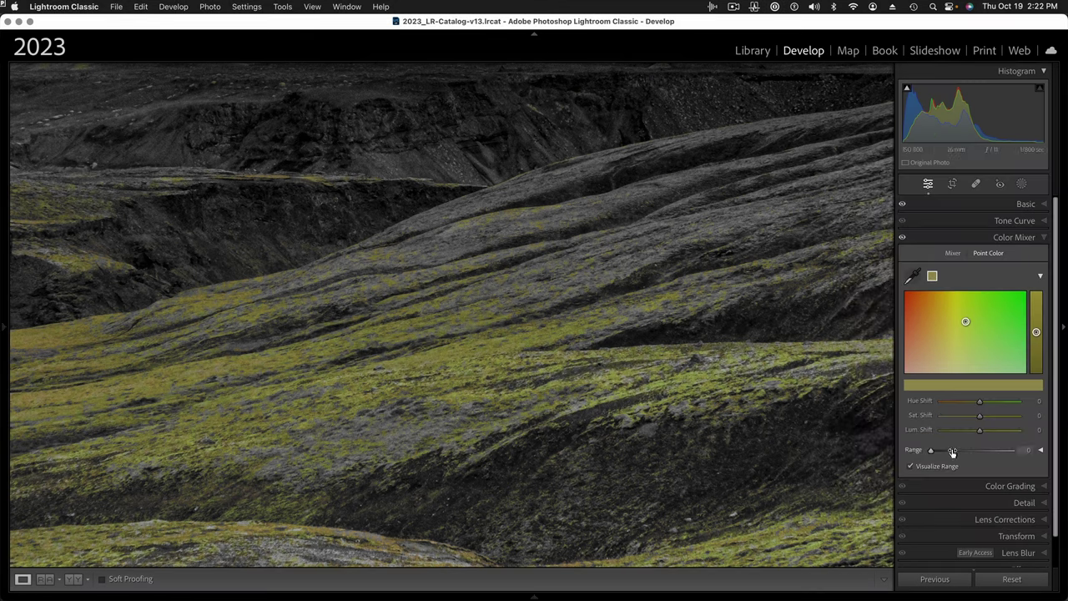
left_click(1042, 451)
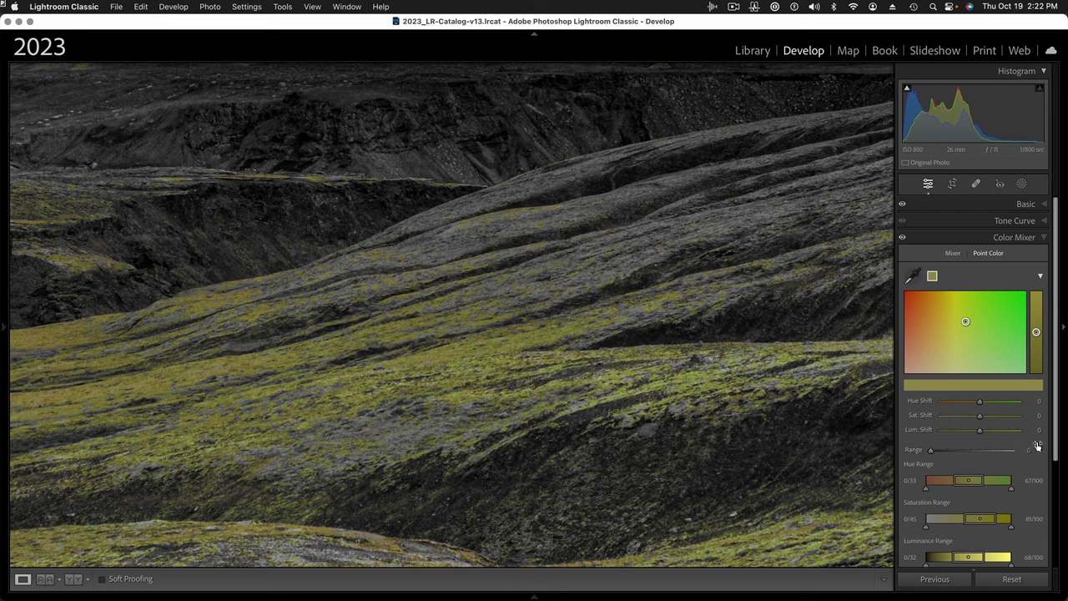
left_click_drag(1057, 443, 1056, 499)
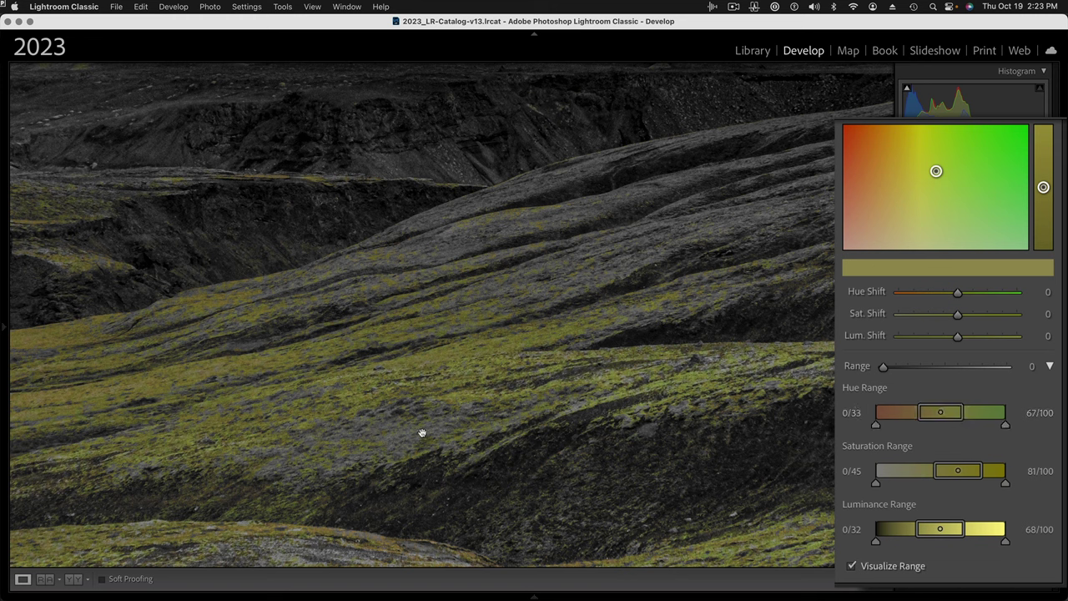
Narrow Hue Range to 0/23–56/89 and Luminance Range to 13/44–80/100
mouse_move(926, 398)
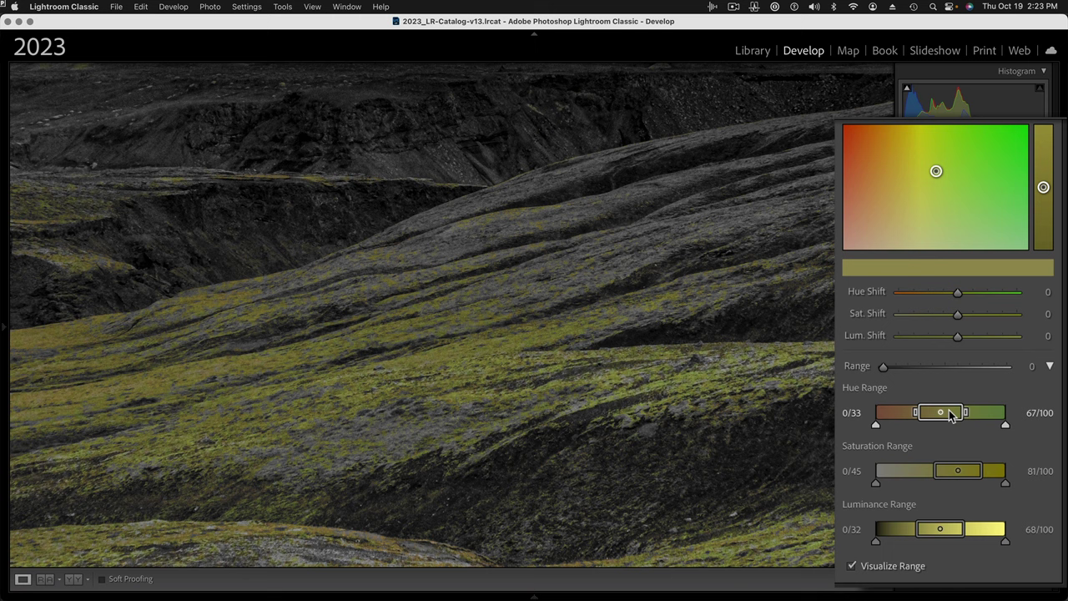
left_click_drag(950, 415, 940, 413)
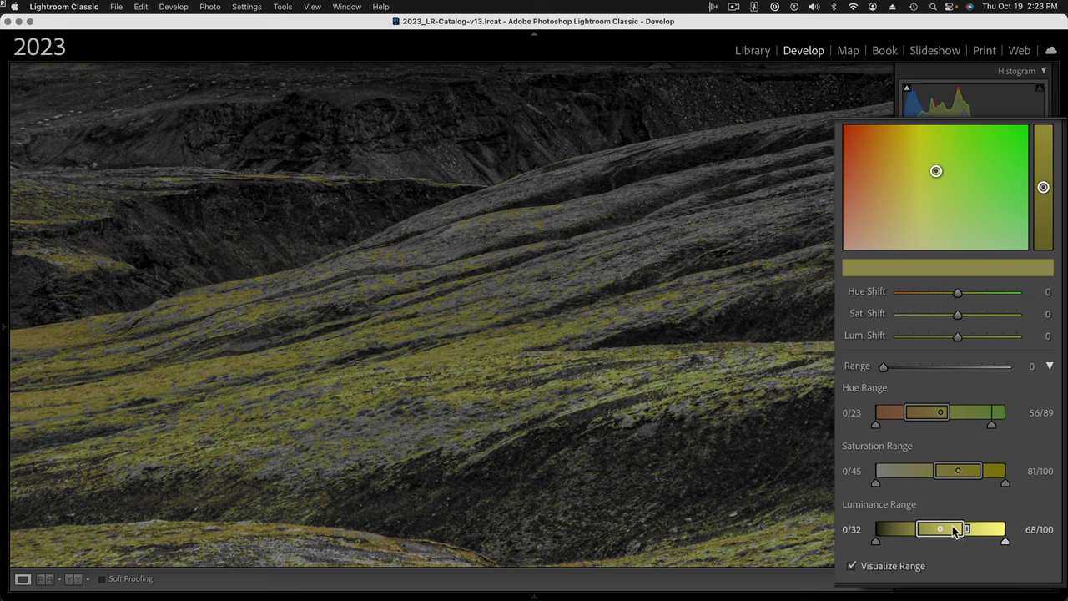
left_click_drag(955, 531, 972, 530)
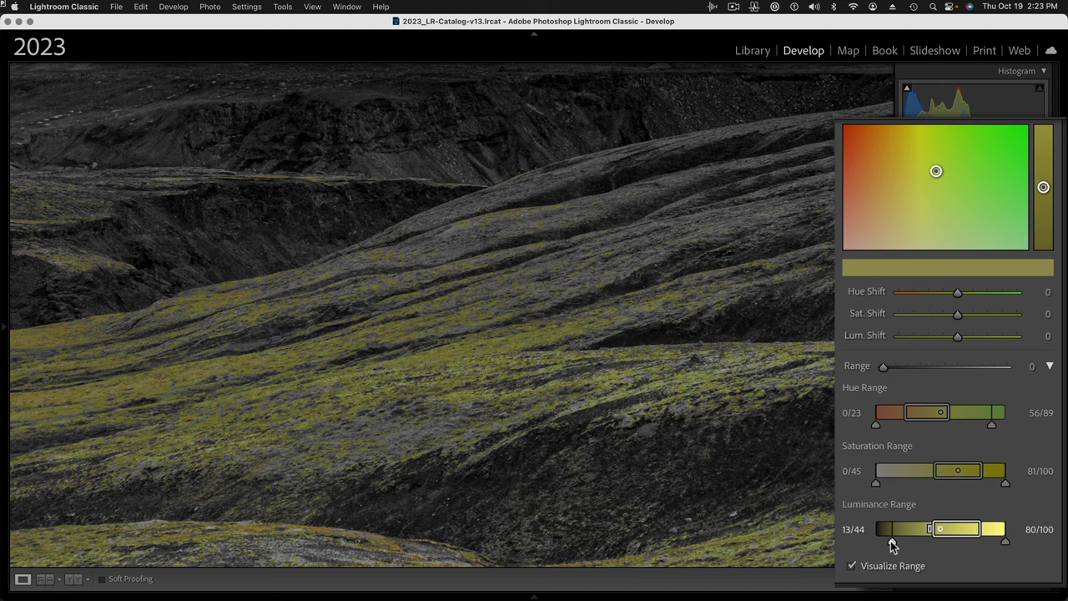
Tighten Luminance Range to 34/44–80/100 and Saturation Range to 0/30–64/64
left_click_drag(891, 545, 920, 546)
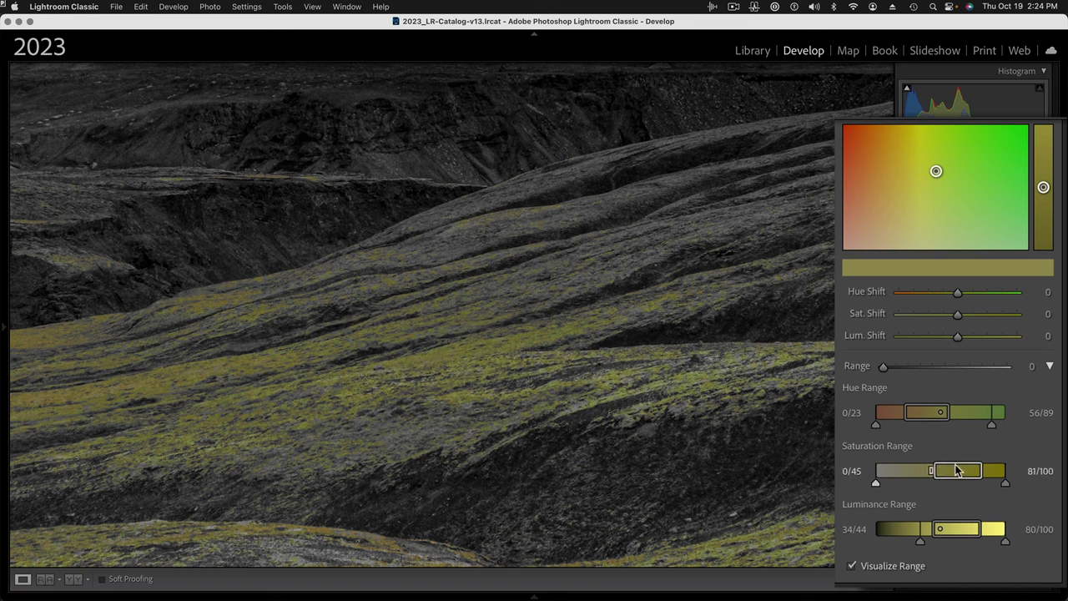
left_click_drag(974, 475, 957, 475)
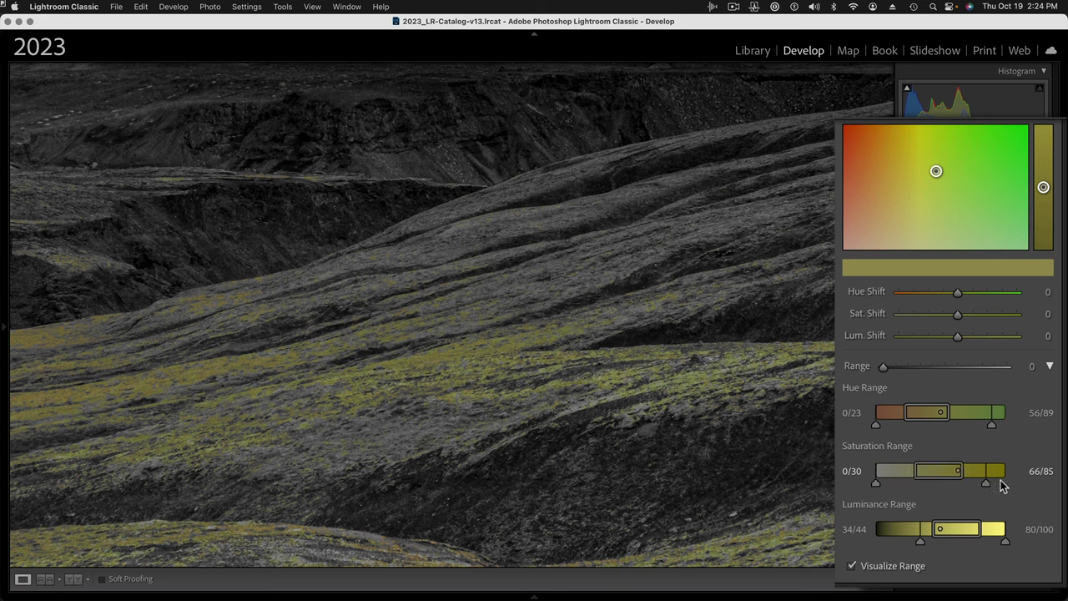
left_click_drag(985, 484, 938, 483)
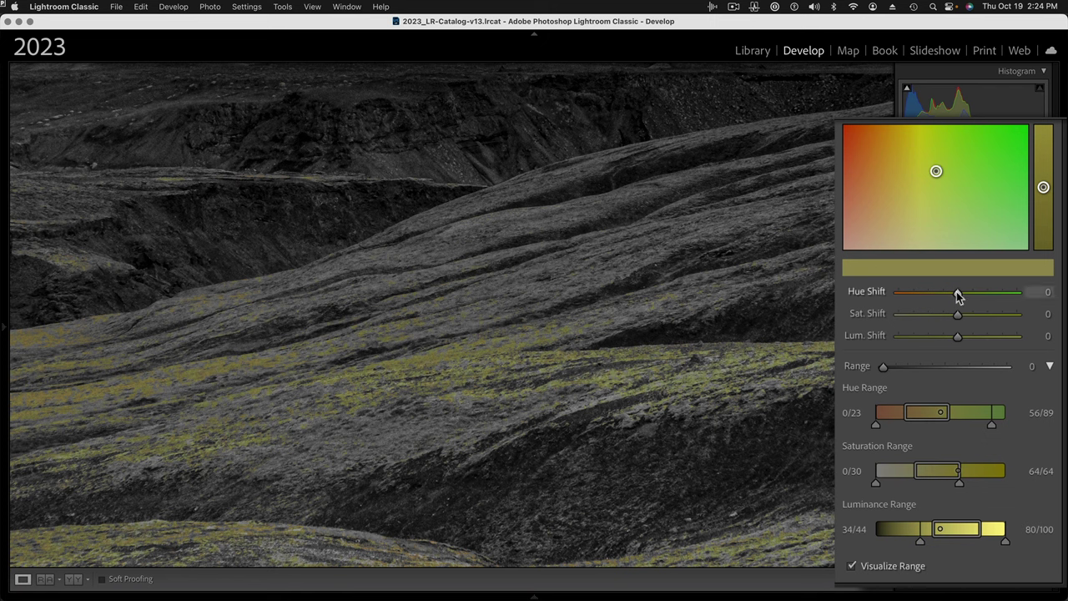
Apply Hue Shift -15 and Lum. Shift 56 to the sampled moss green
left_click_drag(957, 296, 951, 298)
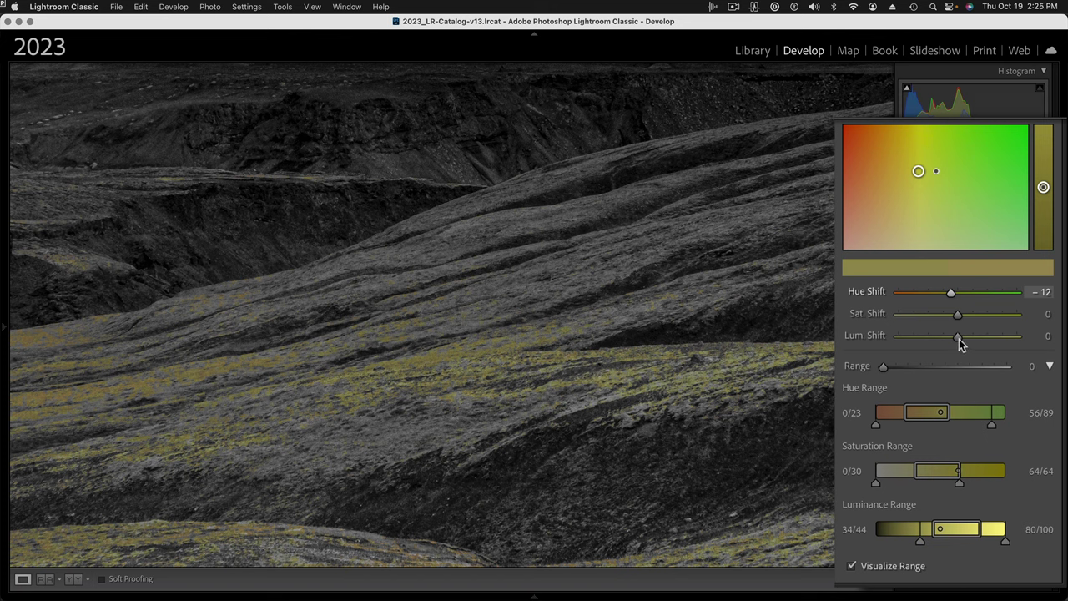
left_click_drag(959, 342, 993, 346)
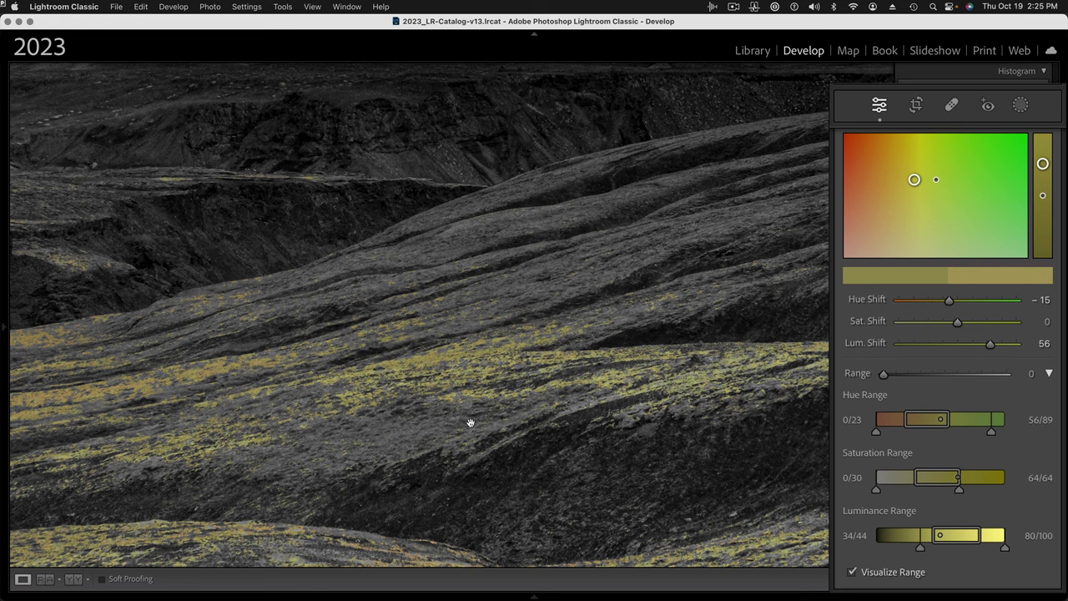
Uncheck Visualize Range to see the full-colour landscape with the brightened moss
left_click(852, 573)
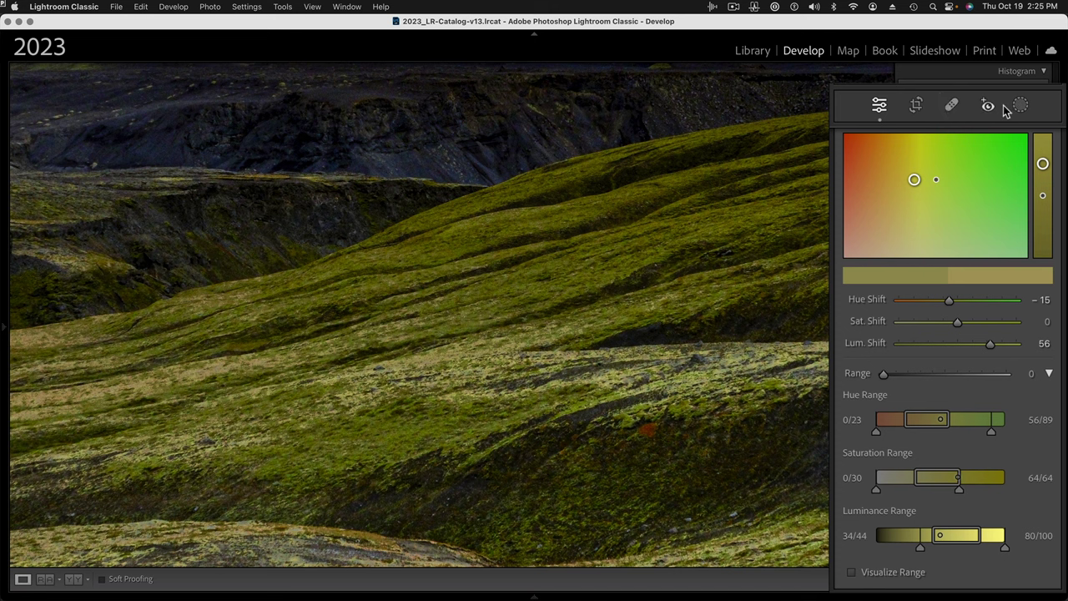
Sample the moss in the lower middle of the photo as a second Point Color swatch
scroll(943, 140, "up", 3)
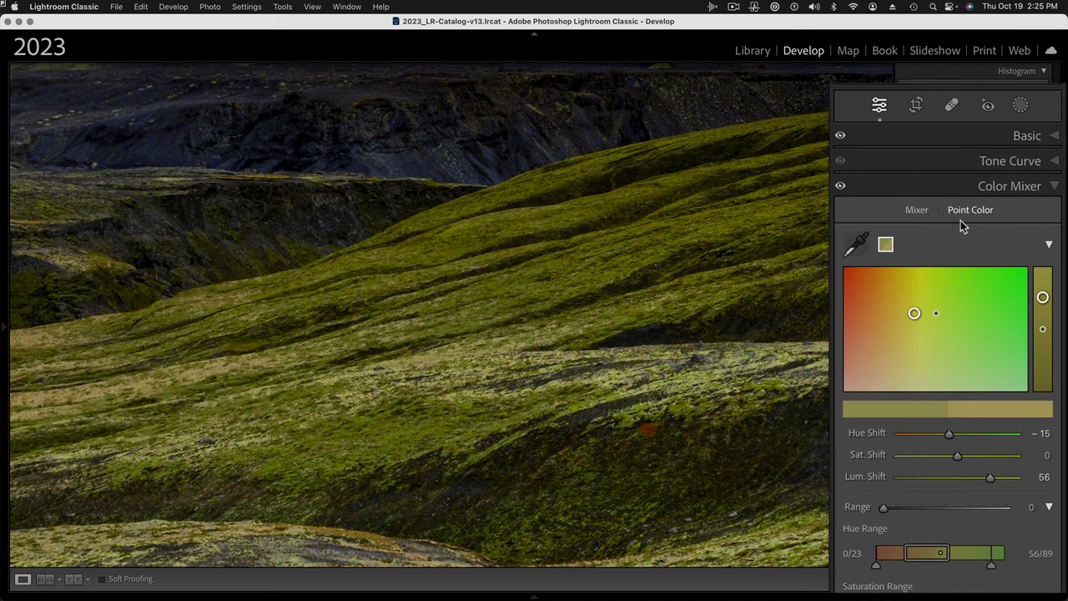
left_click(855, 244)
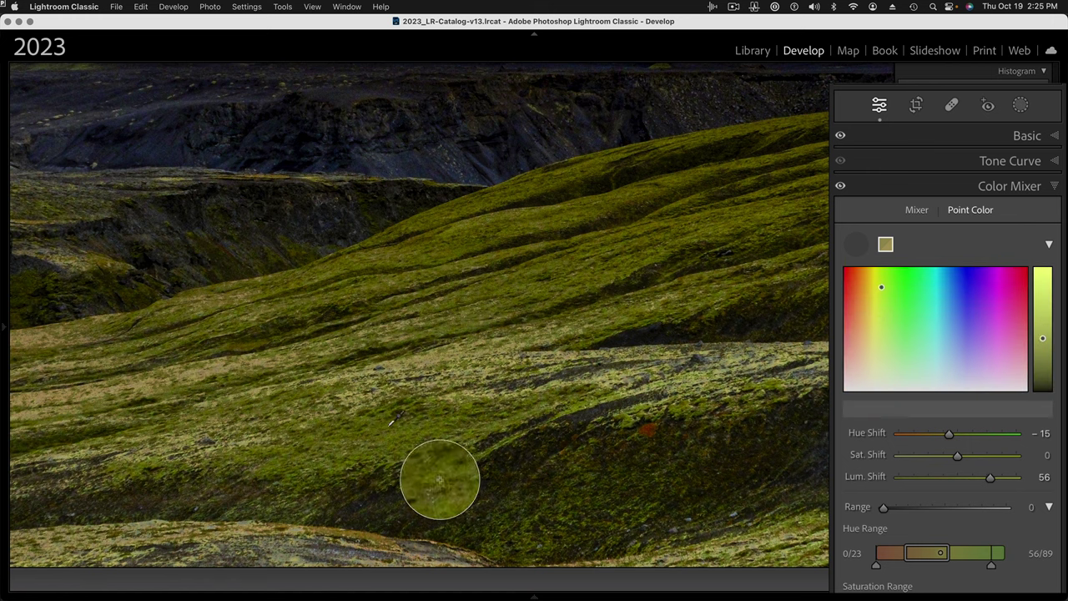
left_click(389, 423)
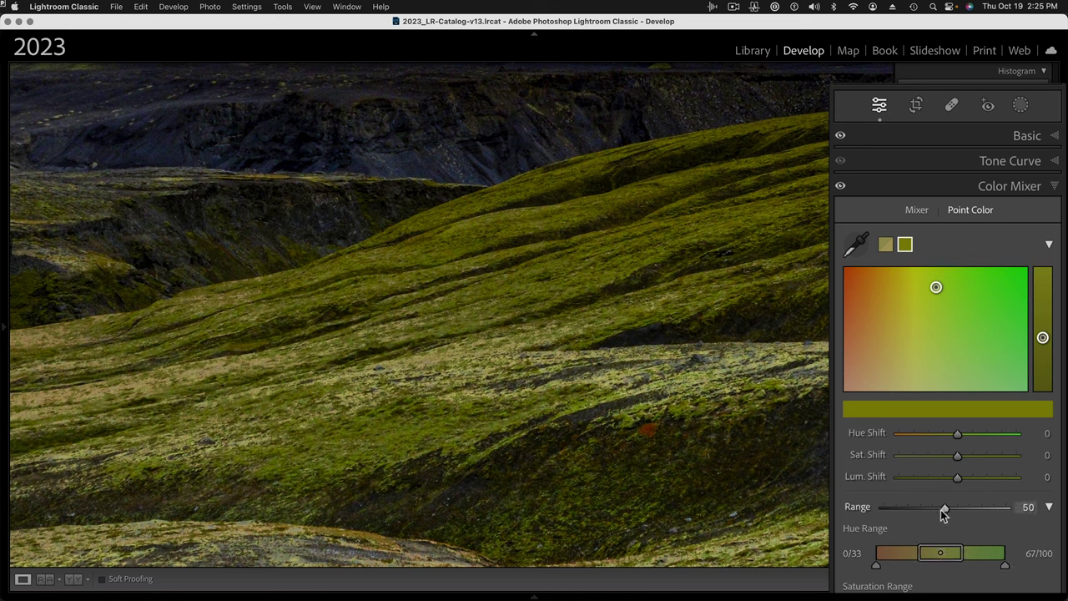
Set Range to 0, Hue Range to 13/46–79/100 and Saturation Range to 13/76–100/100
left_click_drag(944, 508, 888, 453)
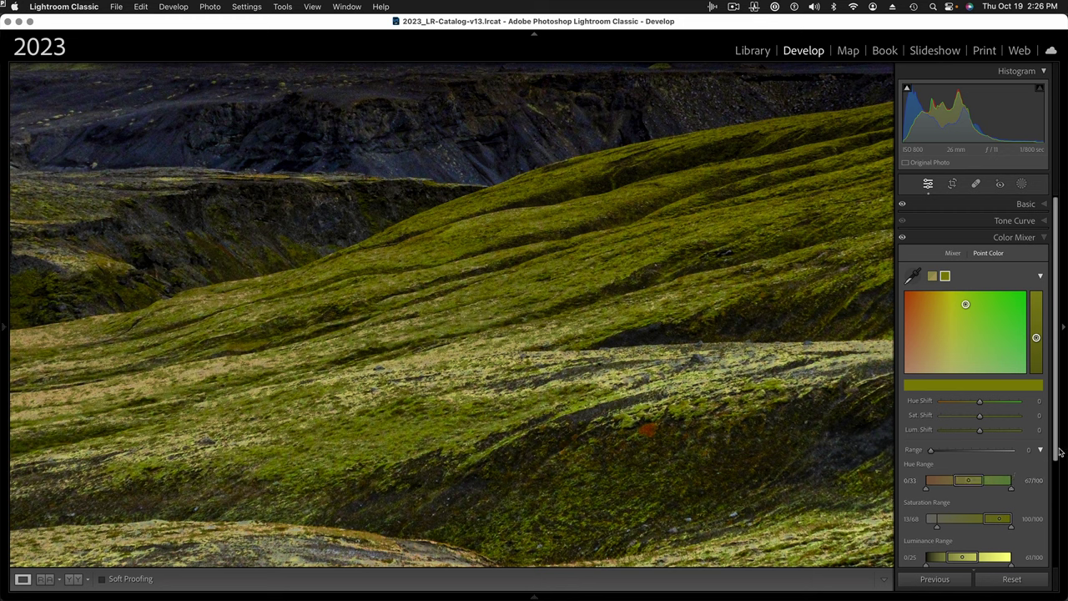
left_click_drag(1056, 453, 1055, 501)
mouse_move(958, 436)
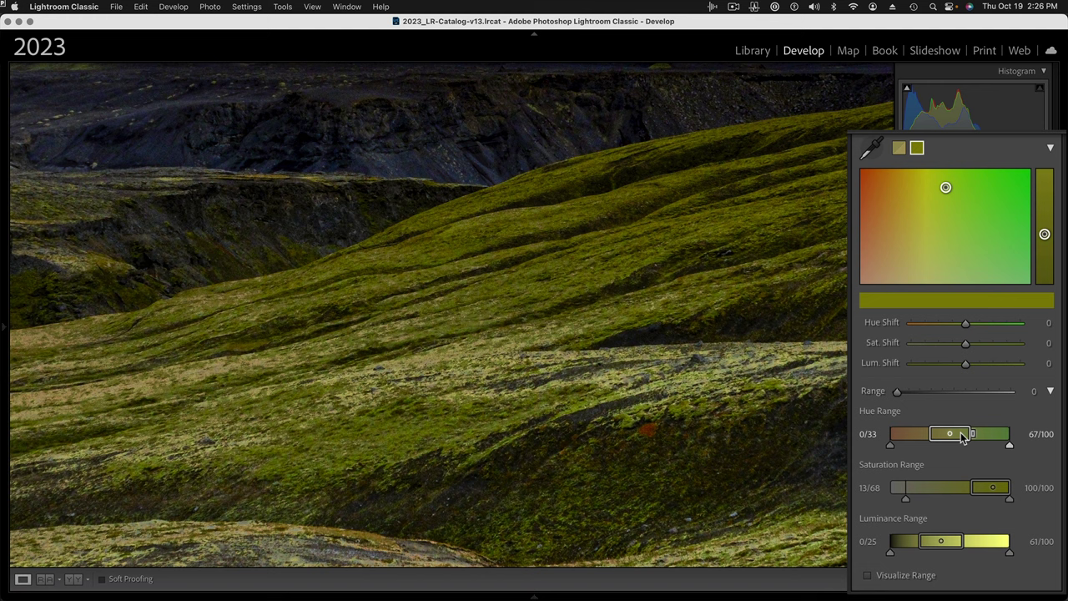
left_click_drag(957, 436, 973, 438)
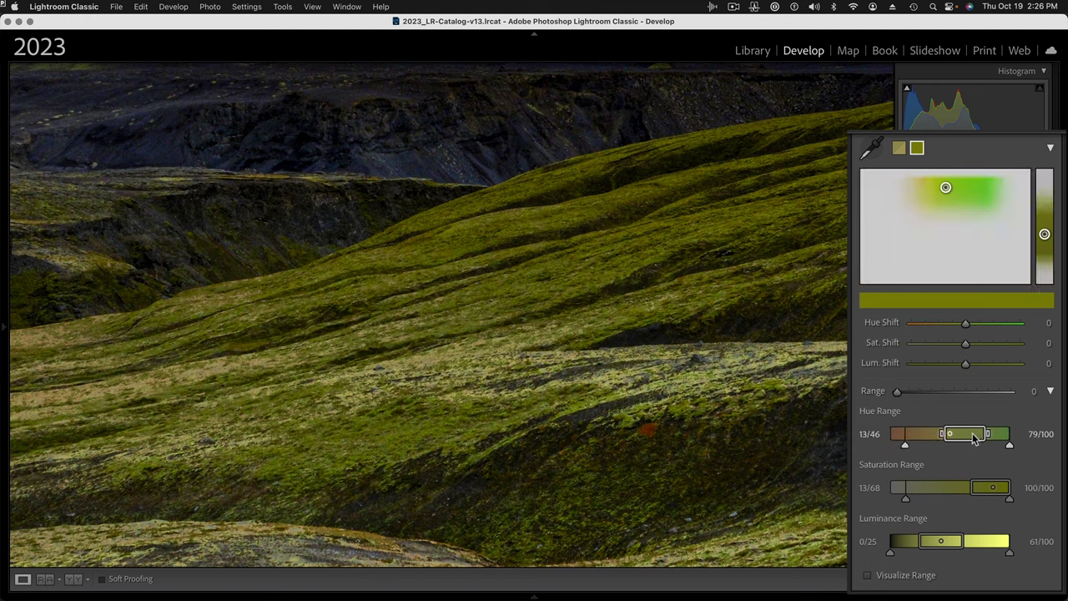
mouse_move(1004, 496)
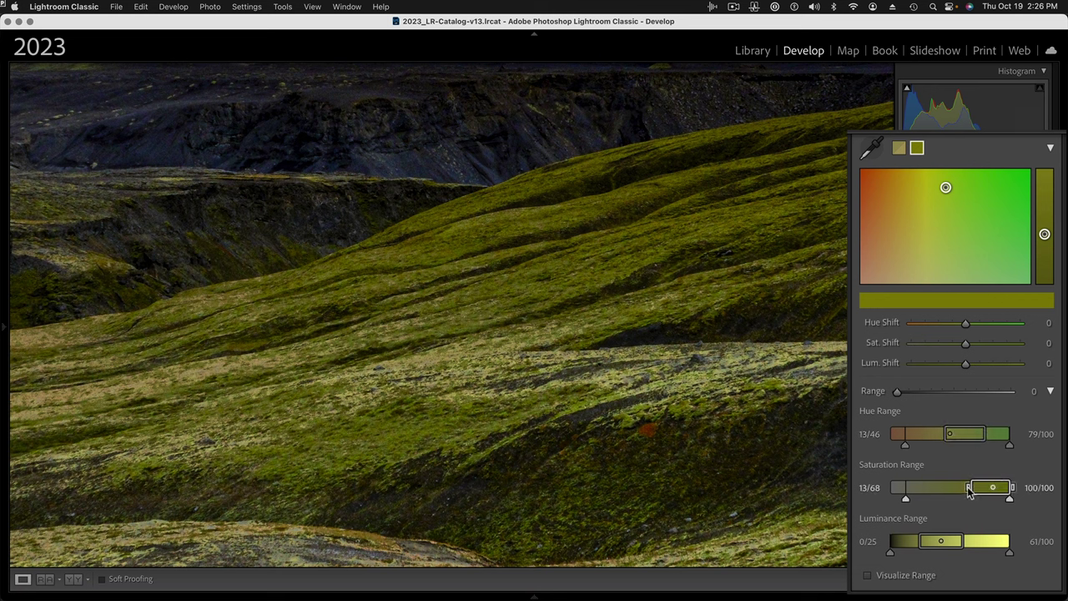
left_click_drag(968, 491, 978, 491)
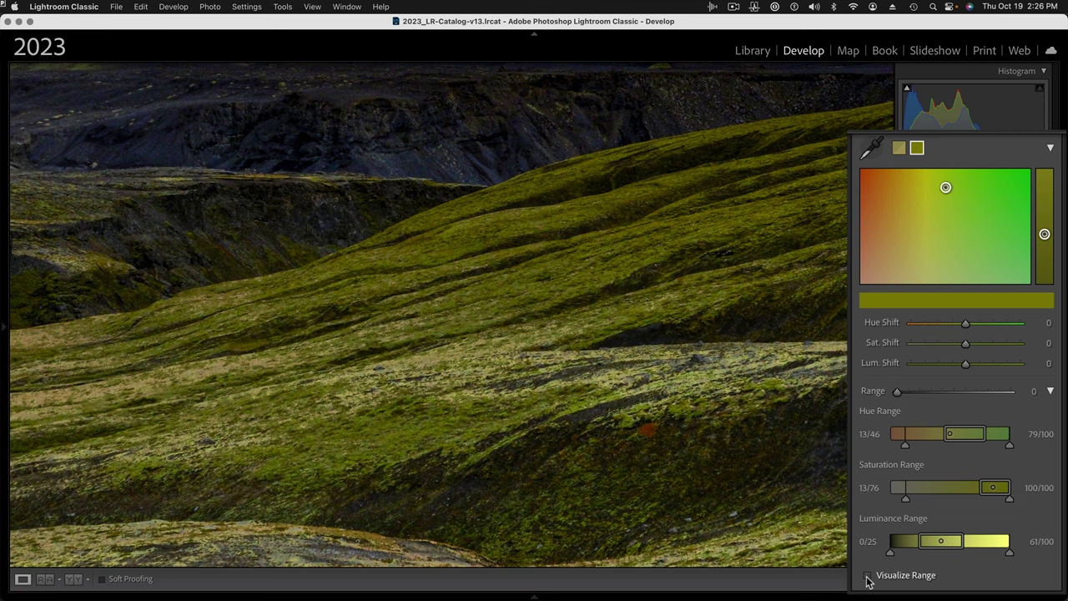
With Visualize Range on, narrow the second point colour to Saturation 32–100 and Luminance 12–44
left_click(868, 575)
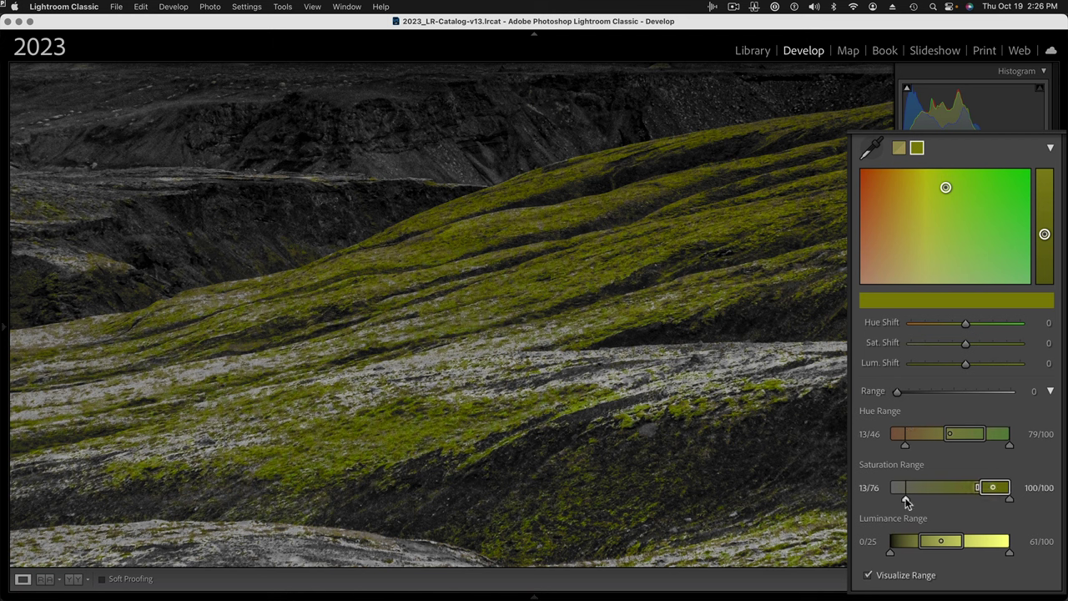
left_click_drag(906, 498, 928, 498)
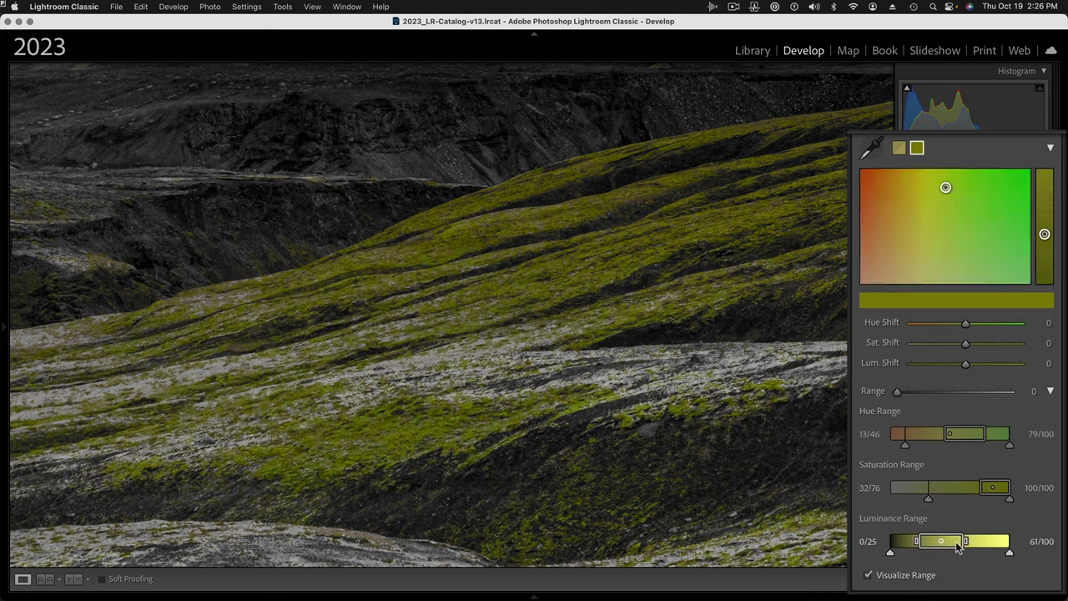
mouse_move(957, 542)
left_mouse_down()
mouse_move(941, 540)
mouse_move(995, 552)
mouse_move(942, 552)
left_mouse_up()
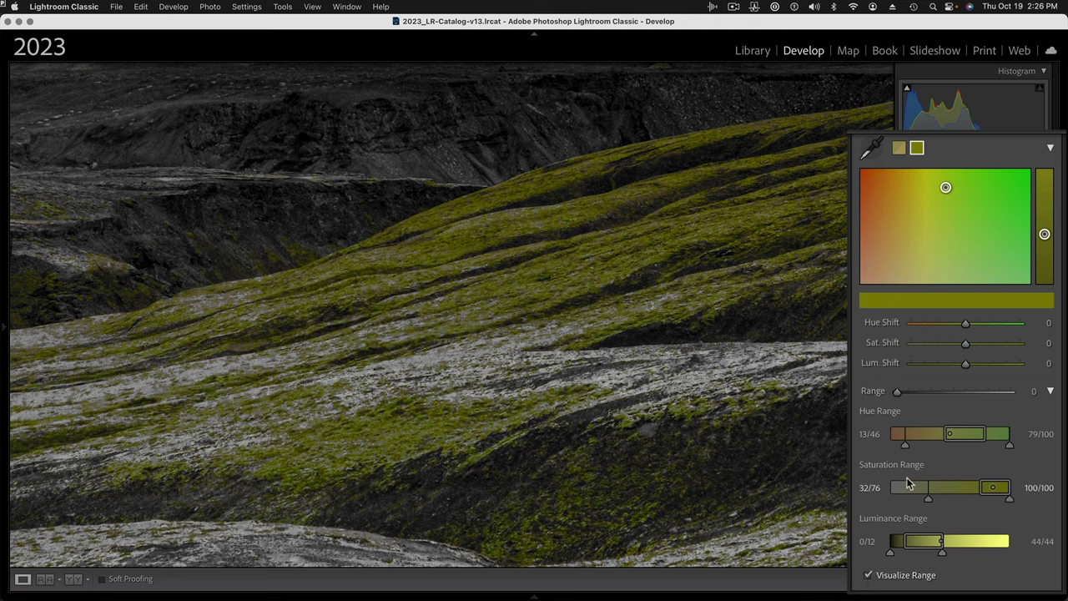
Hide the range overlay and give the second point colour Hue Shift 27 and Lum. Shift 19
left_click(868, 574)
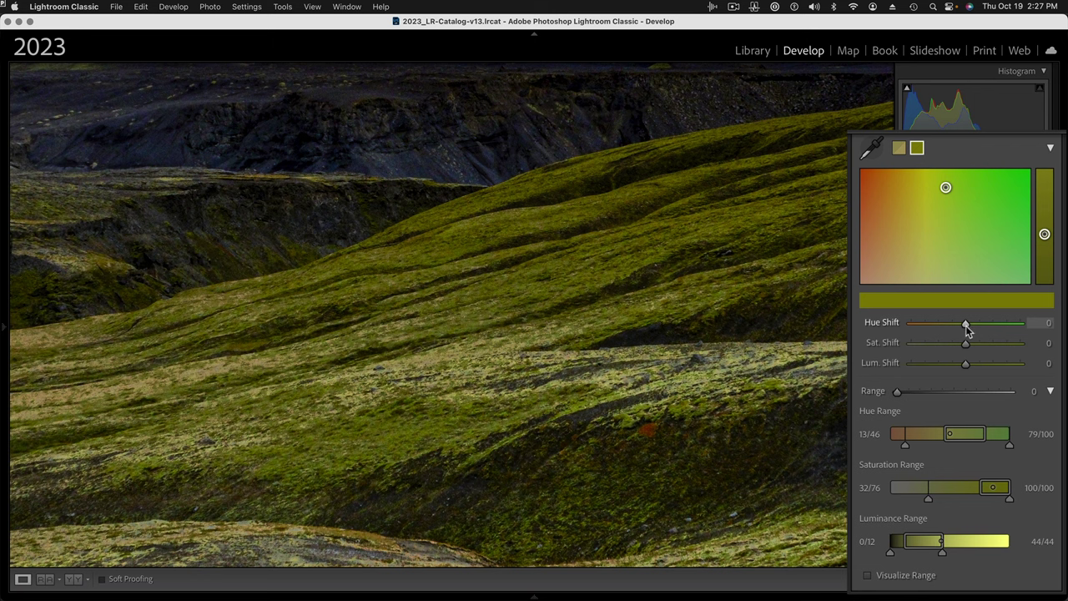
left_click_drag(966, 326, 978, 326)
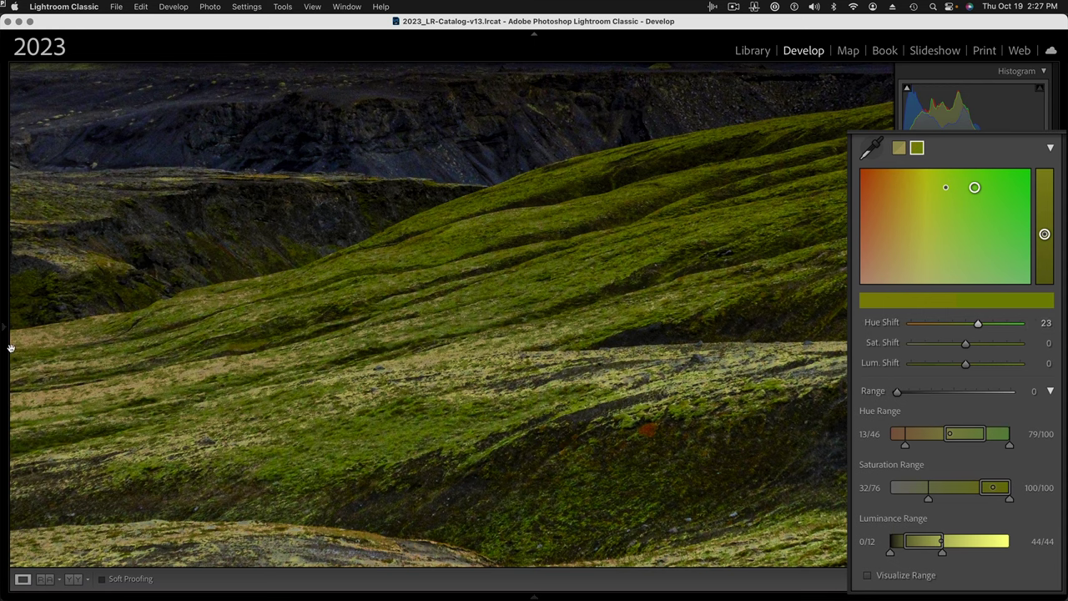
left_click(312, 389)
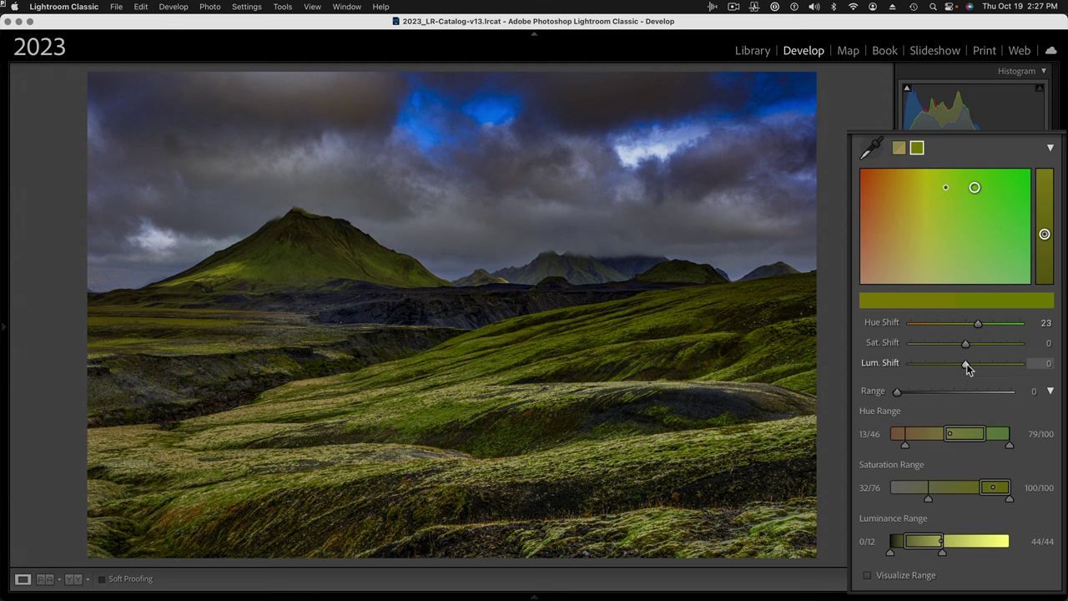
left_click_drag(966, 363, 980, 366)
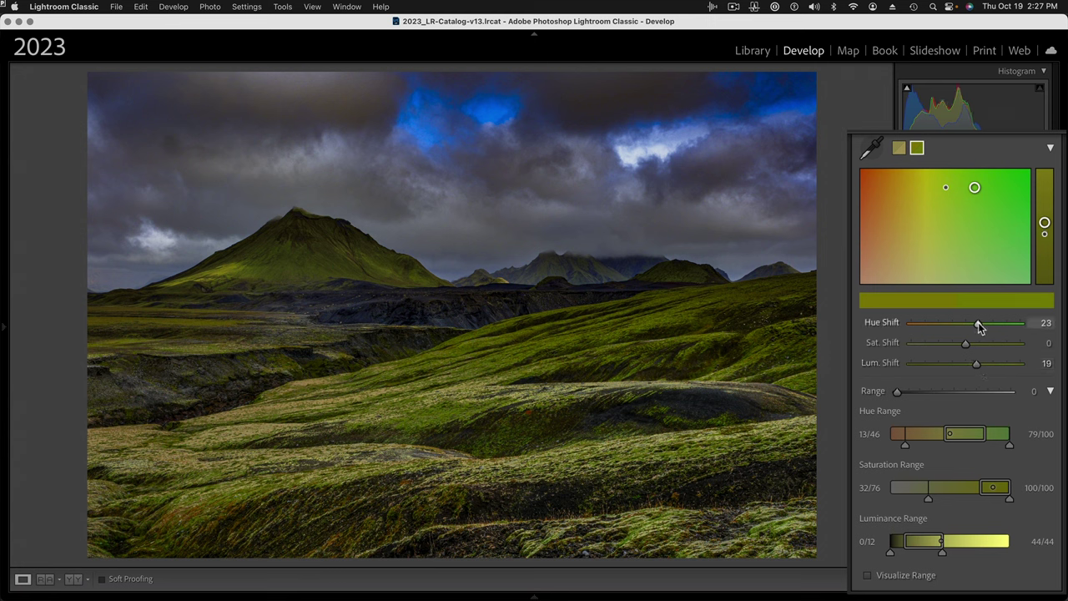
left_click_drag(979, 326, 982, 326)
Leave Masking for the Basic panel and raise Whites from +25 to +50
left_click(1047, 146)
left_click(1021, 183)
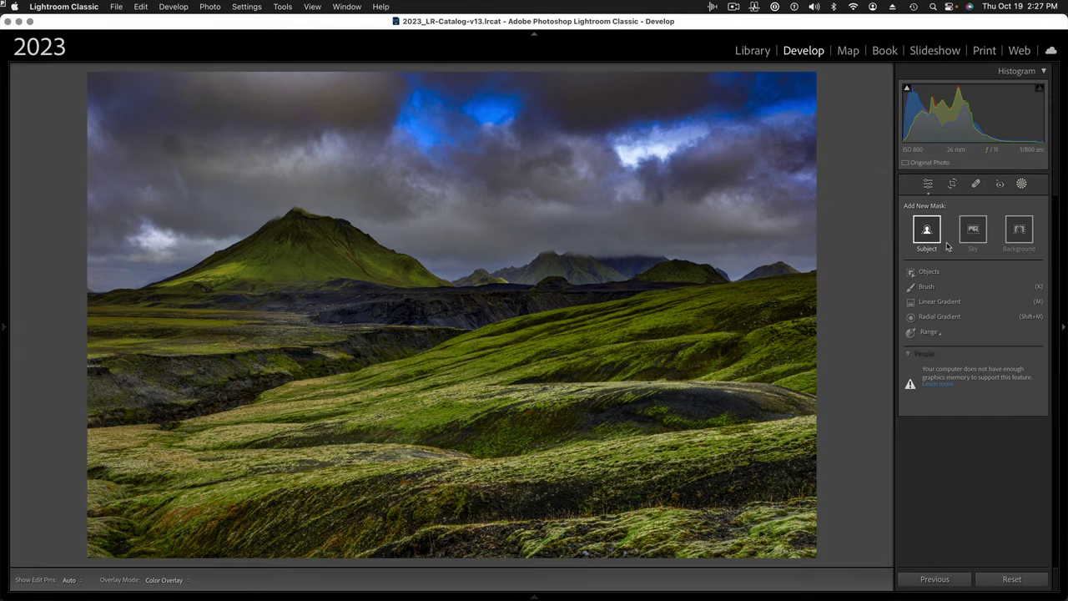
left_click(1022, 183)
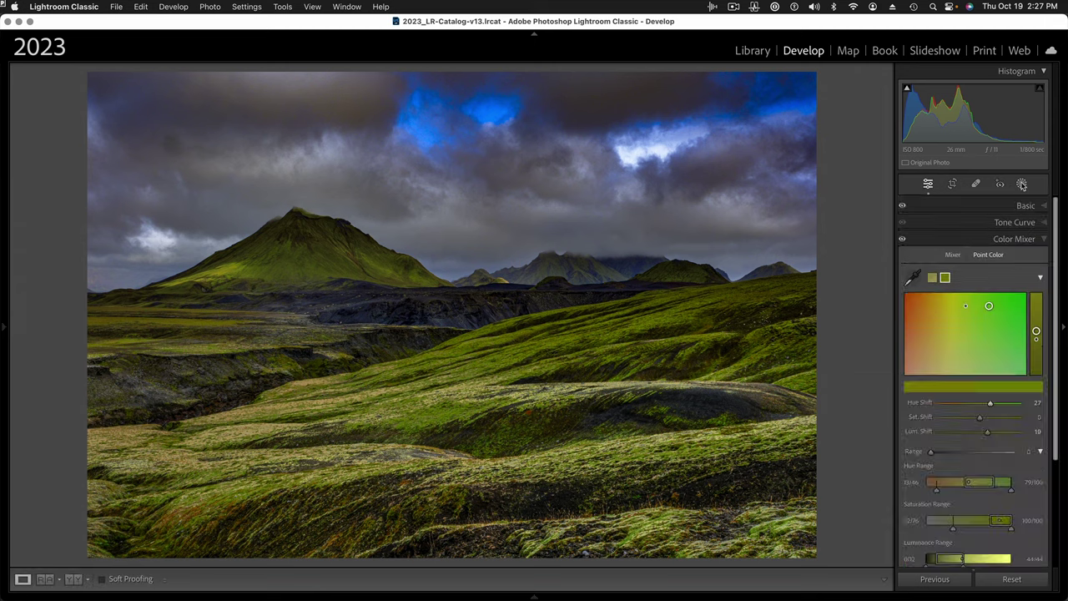
left_click(1047, 205)
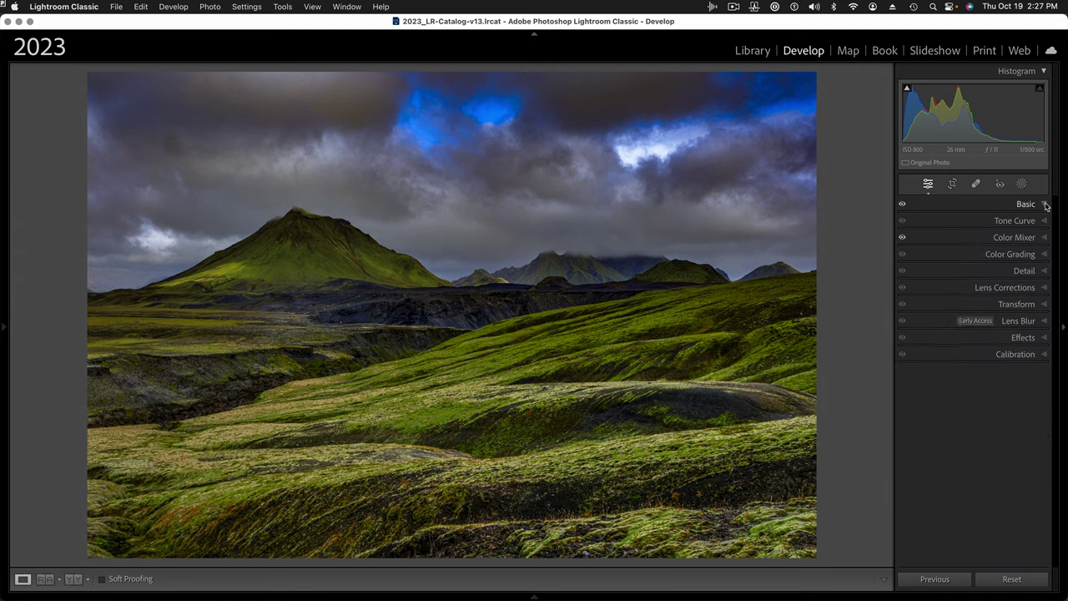
left_click(1046, 206)
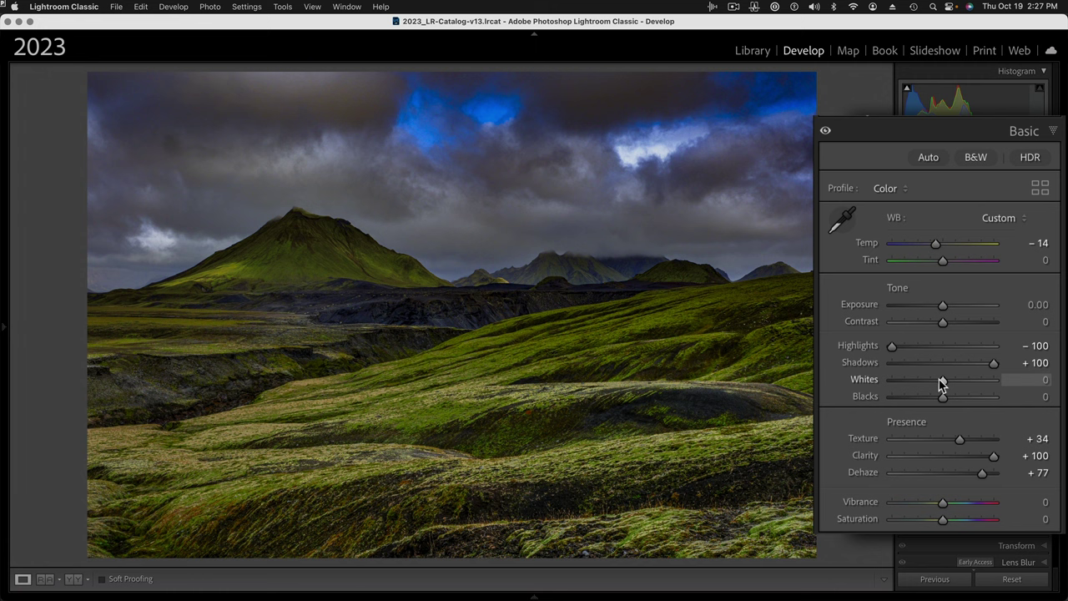
left_click_drag(943, 378, 958, 384)
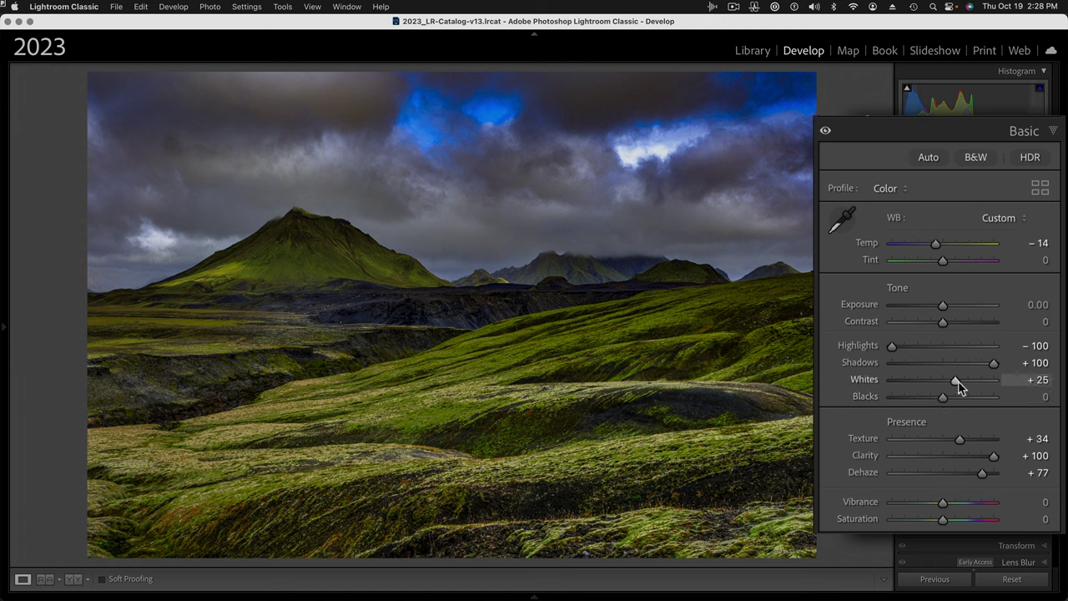
left_click_drag(956, 384, 968, 385)
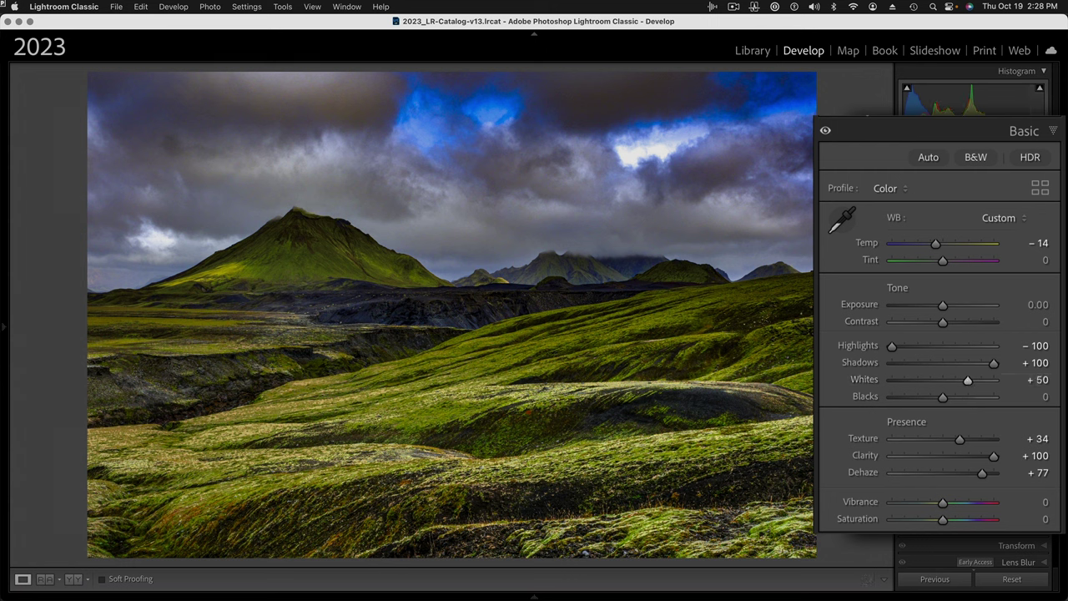
mouse_move(6, 331)
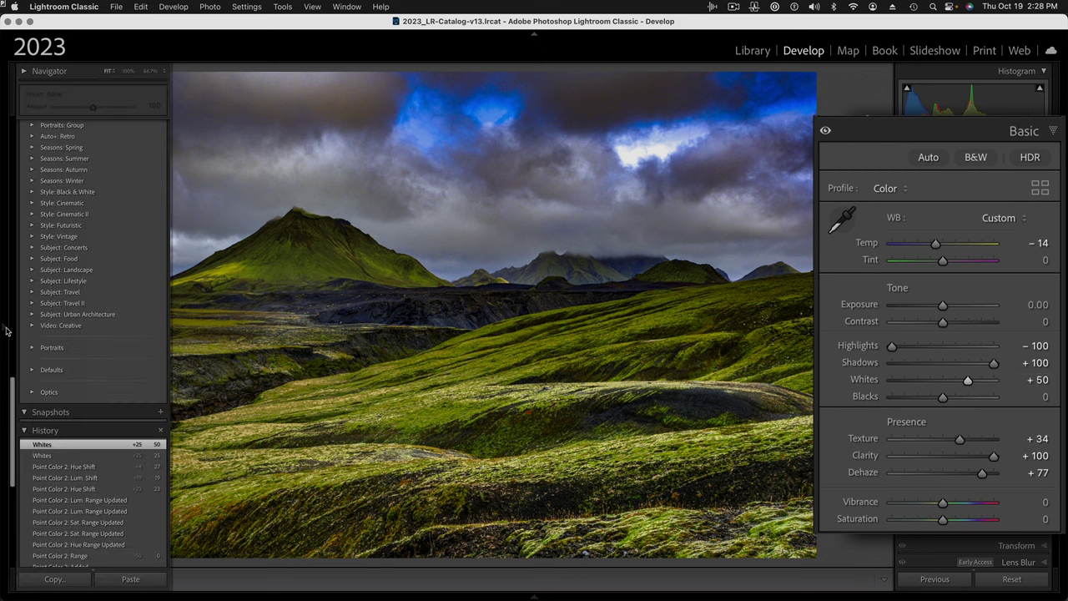
scroll(88, 479, "down", 2)
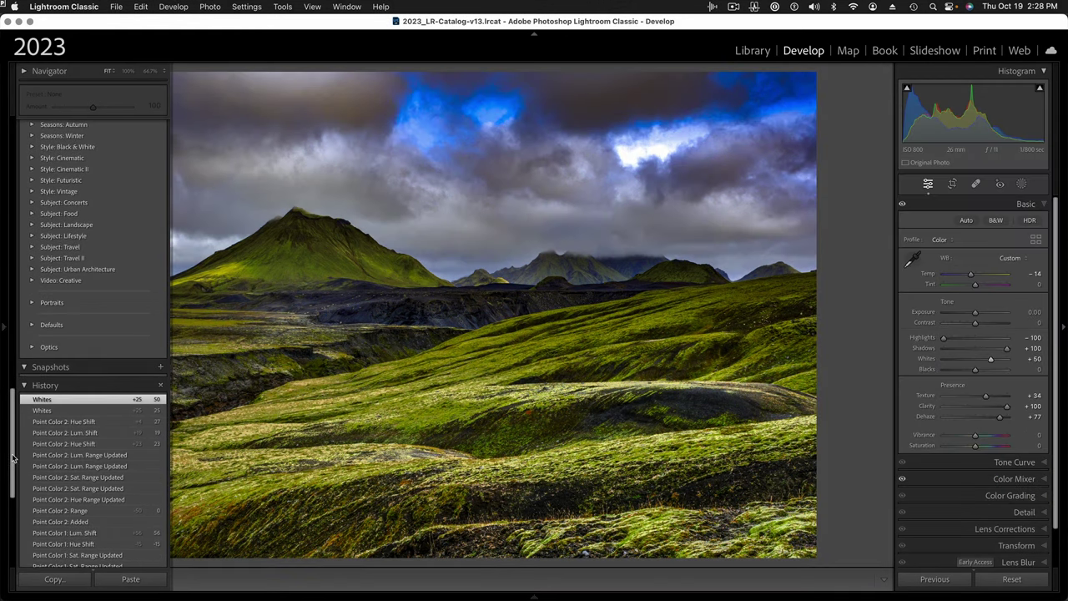
left_click_drag(12, 458, 12, 517)
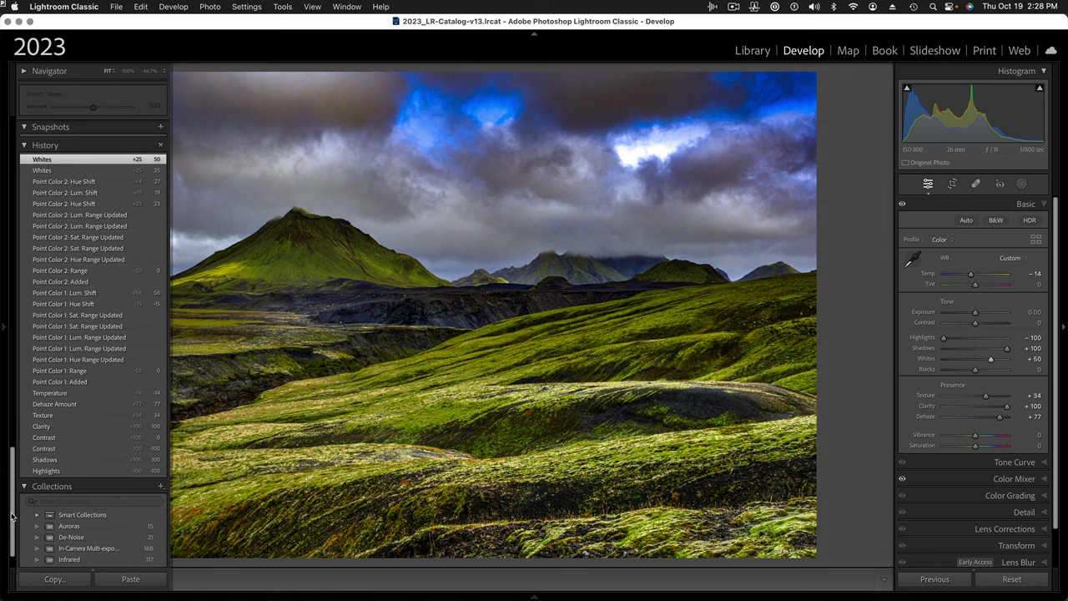
left_click(52, 472)
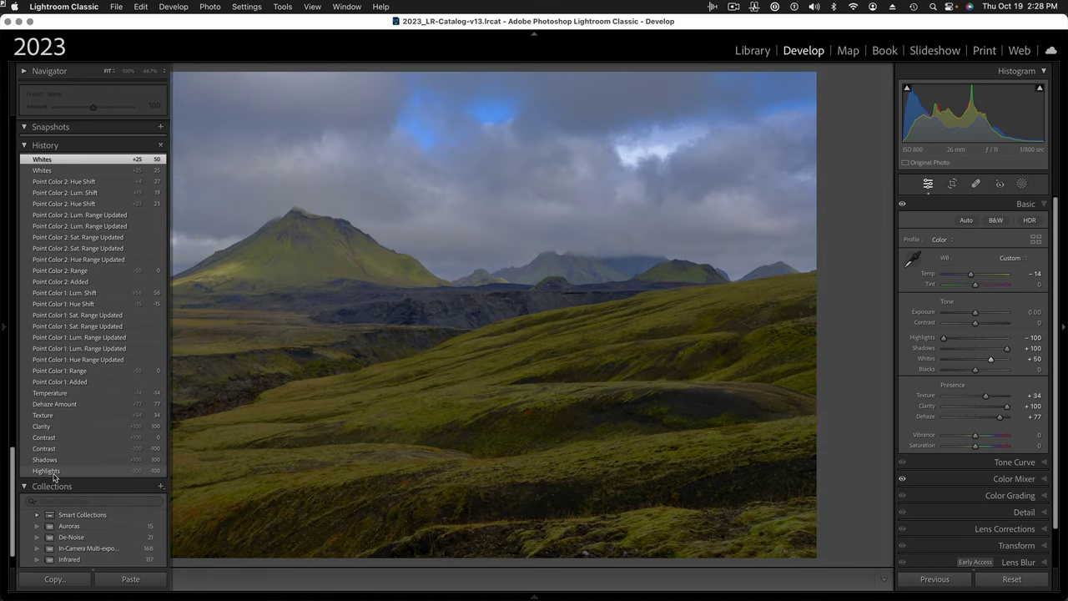